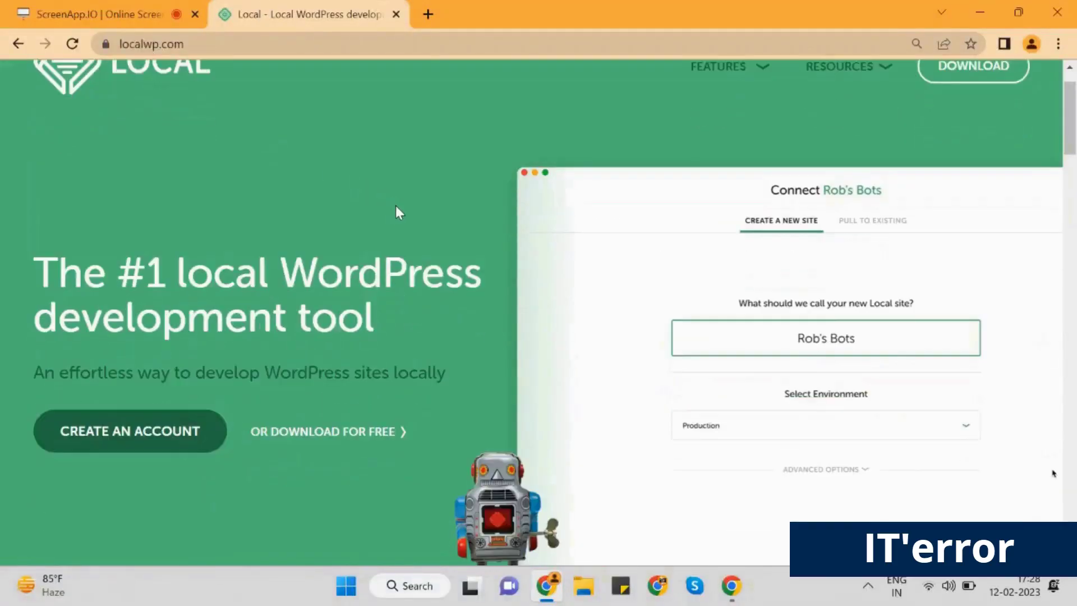
Request Local's free Windows download with contact details, fetching local-6.6.1-windows.exe
scroll(395, 206, down, 3)
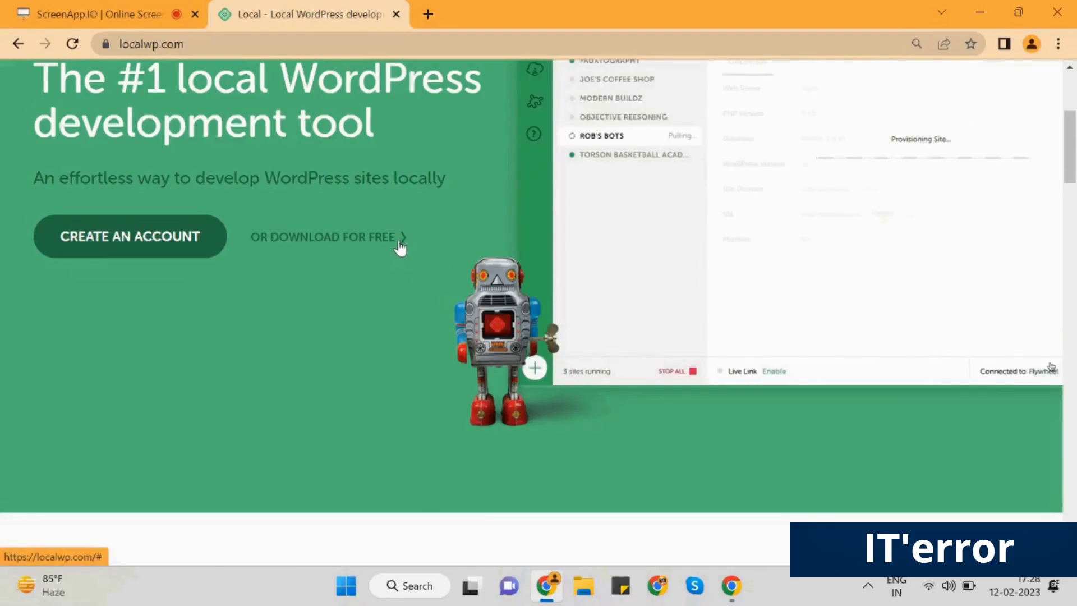
click(400, 245)
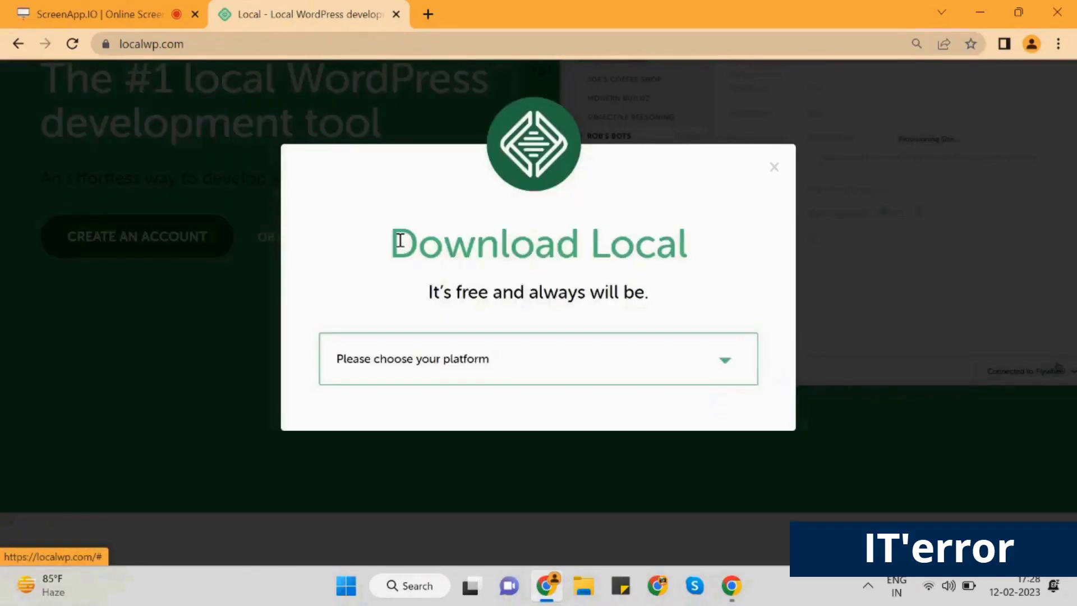
click(727, 370)
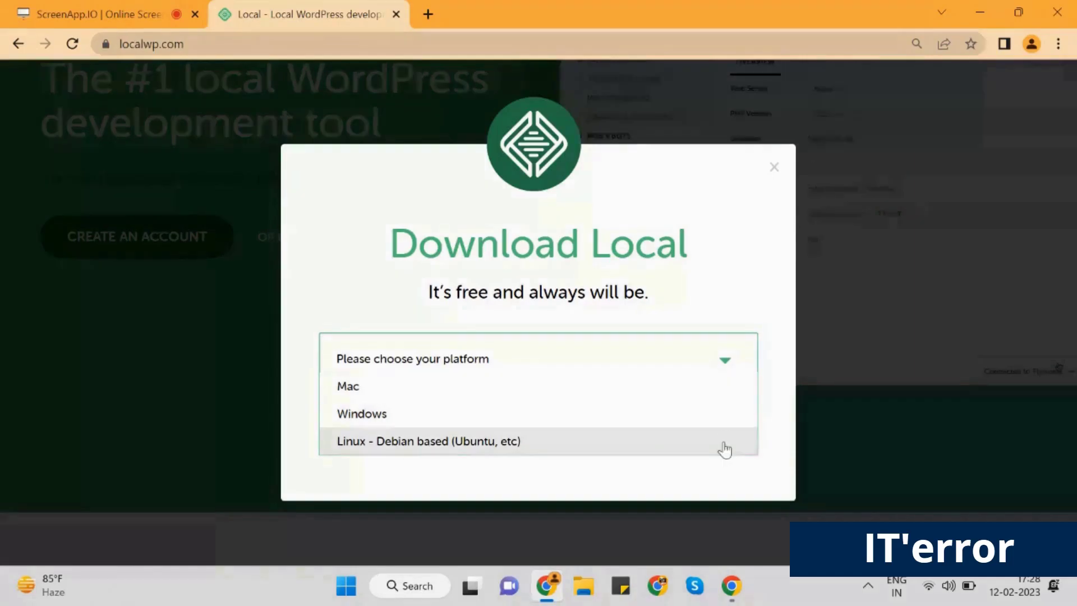
click(730, 415)
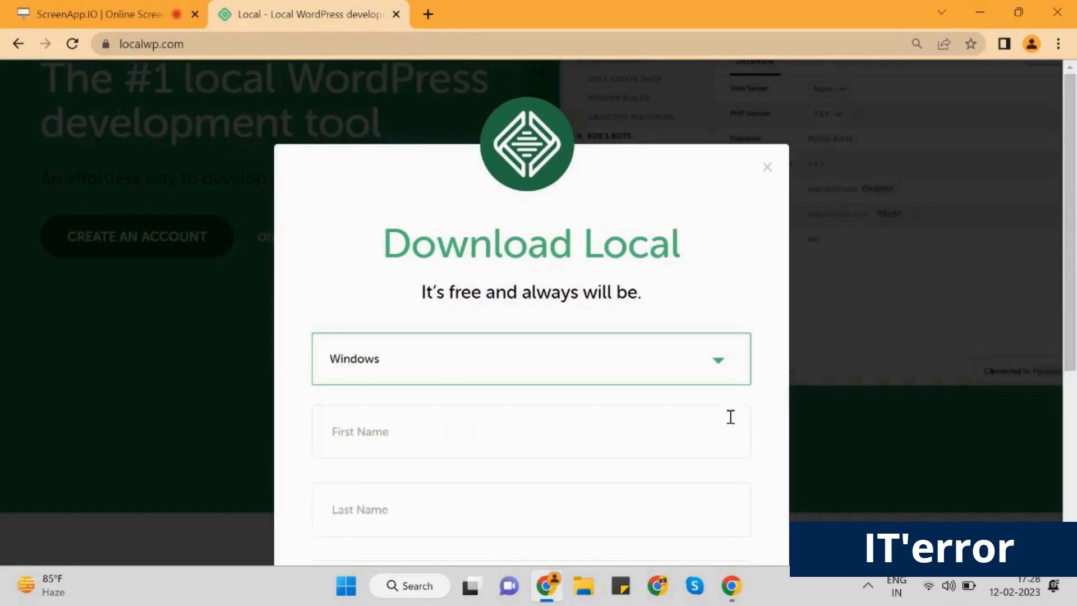
click(709, 423)
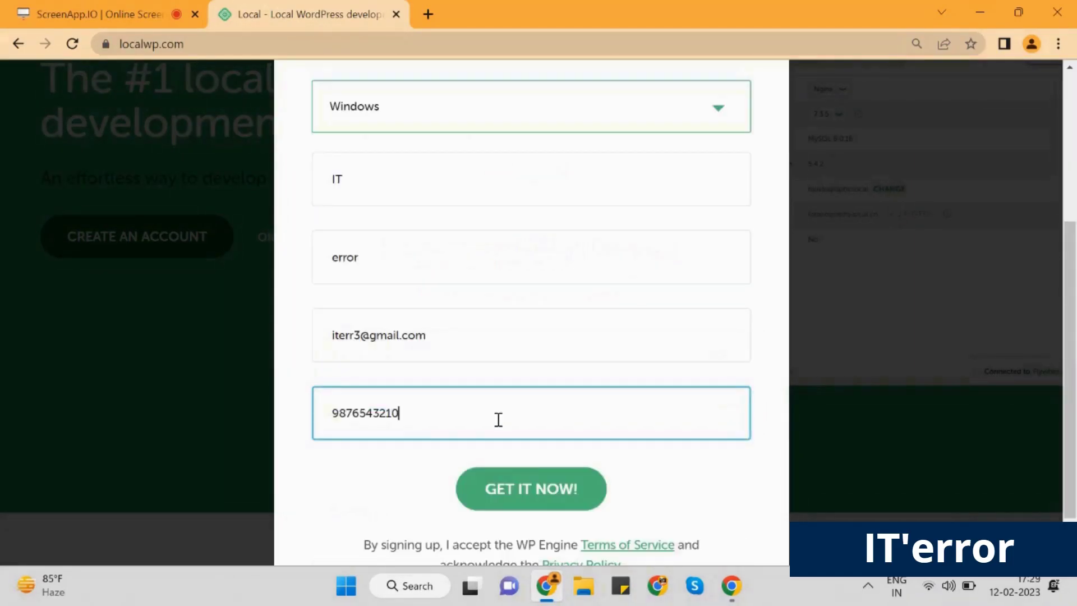
click(588, 502)
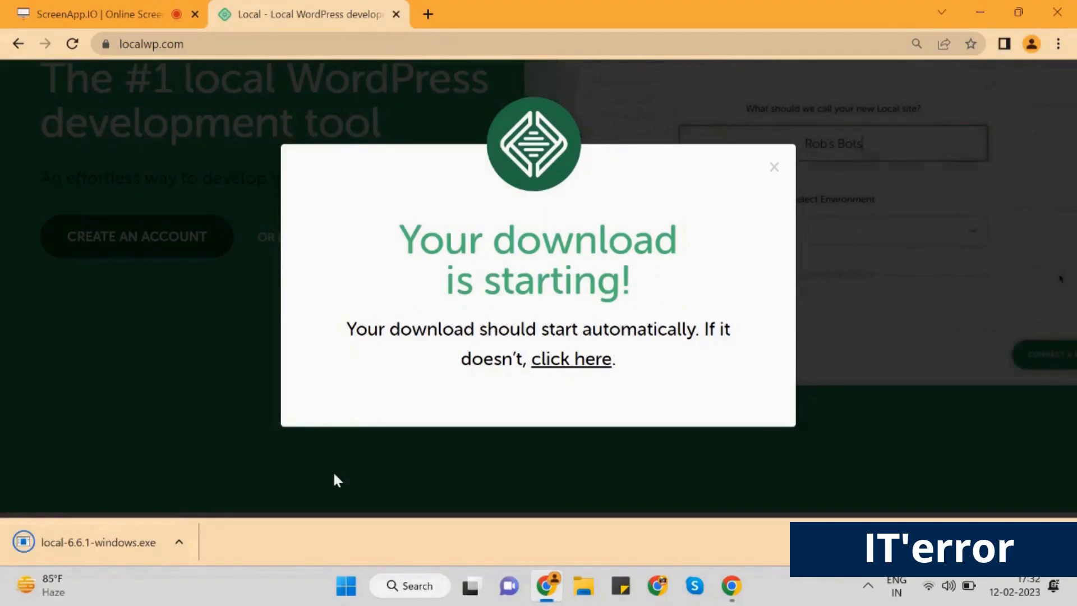
Install Local 6.6.1 for the current user only in the default folder, then launch it
click(172, 551)
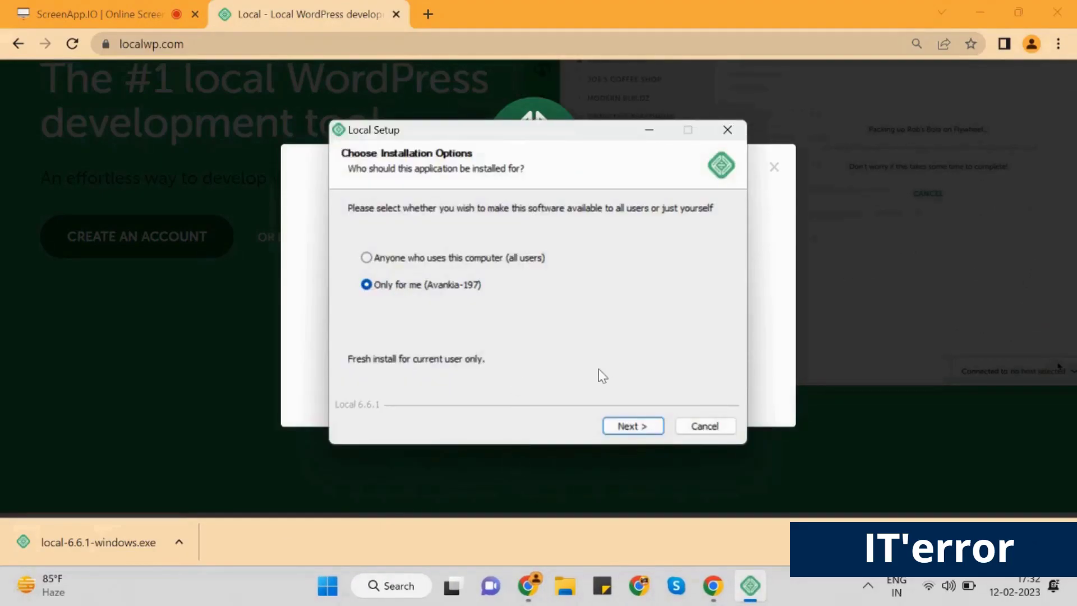
click(637, 426)
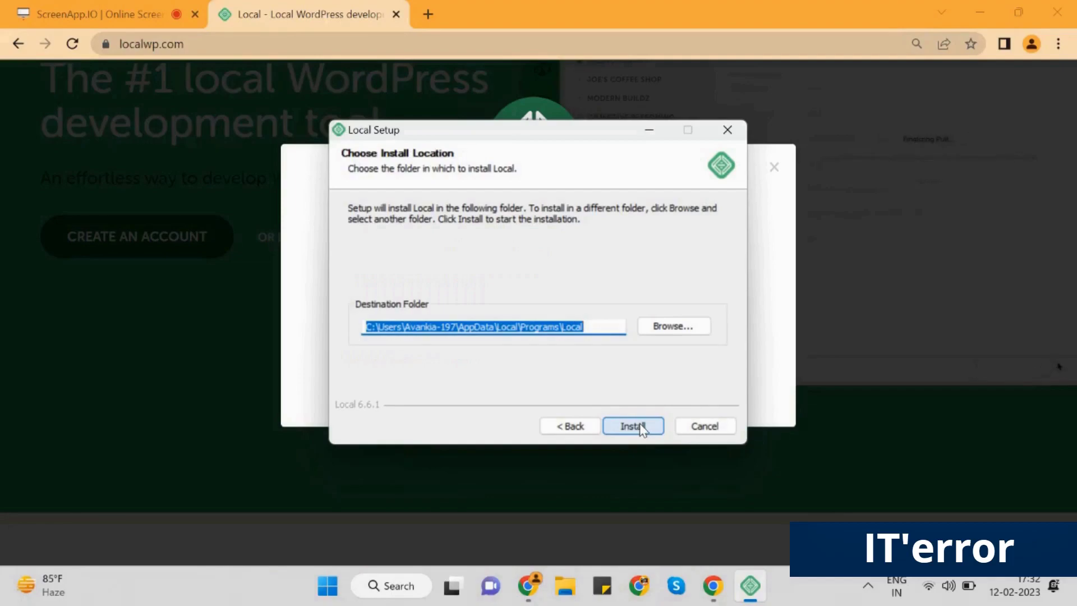
click(640, 427)
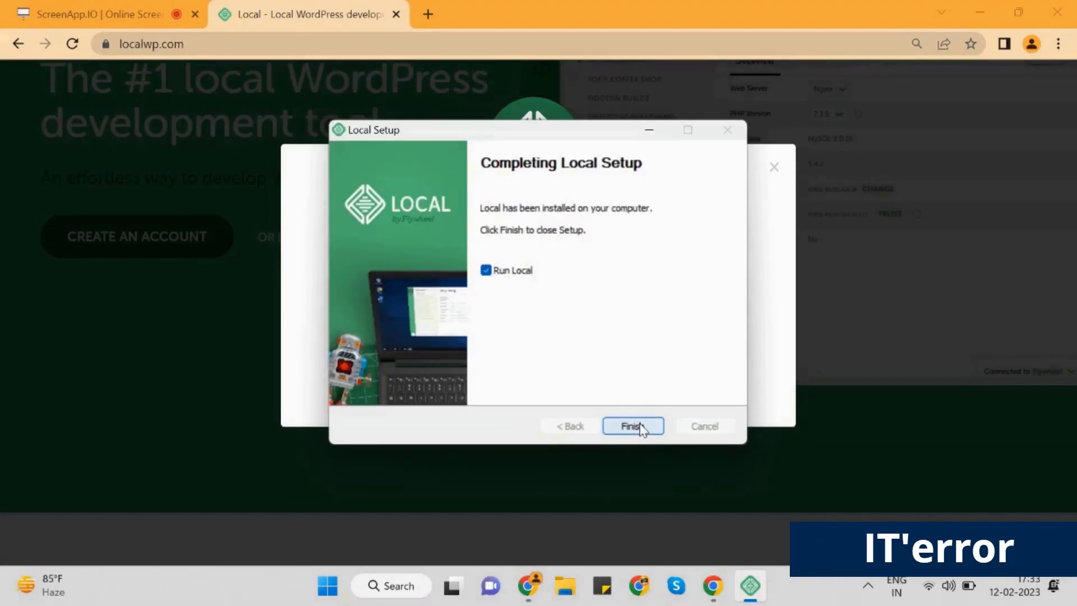
click(632, 426)
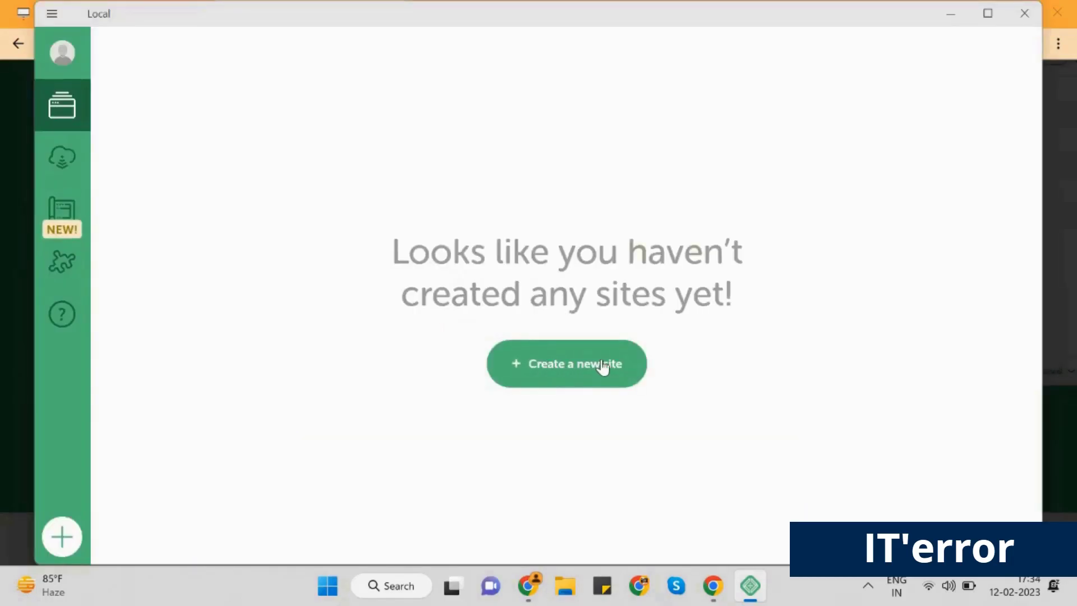
Start a new WordPress site named IT'error using the Preferred environment
click(635, 367)
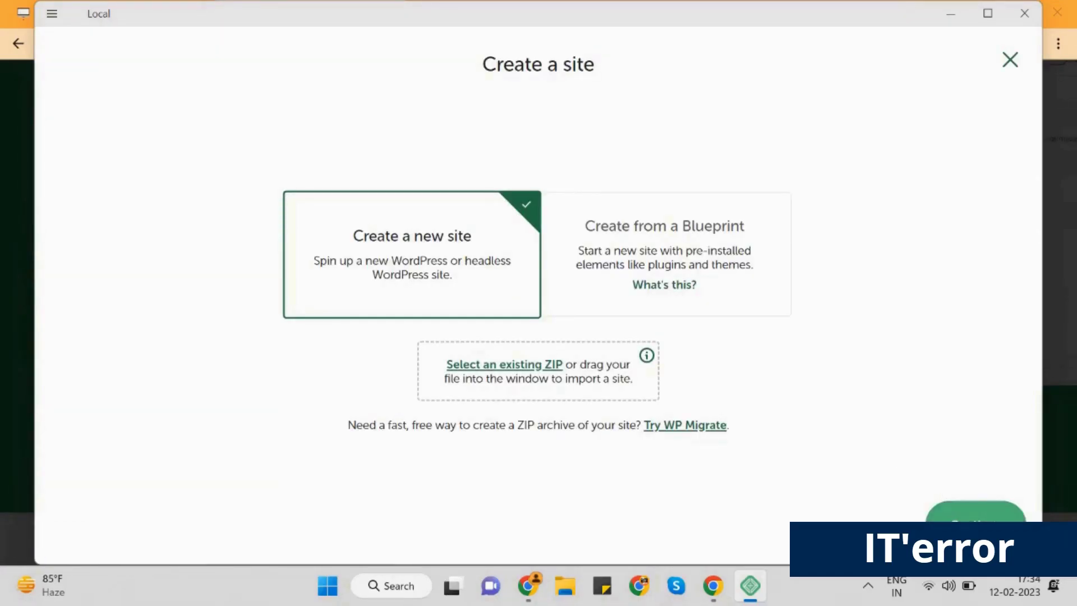
click(976, 513)
text(IT'error)
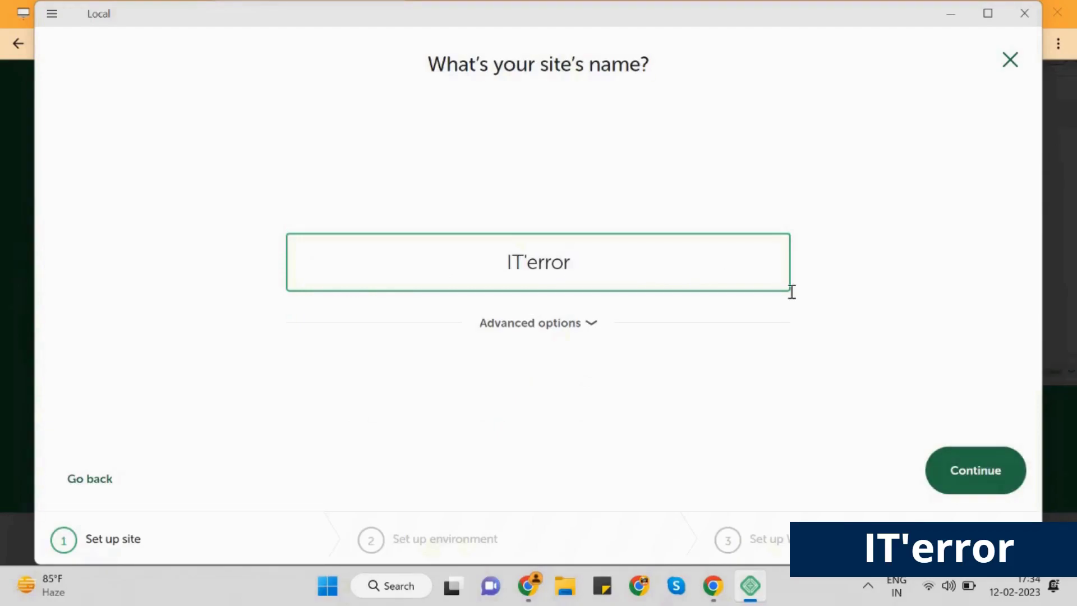
click(1010, 490)
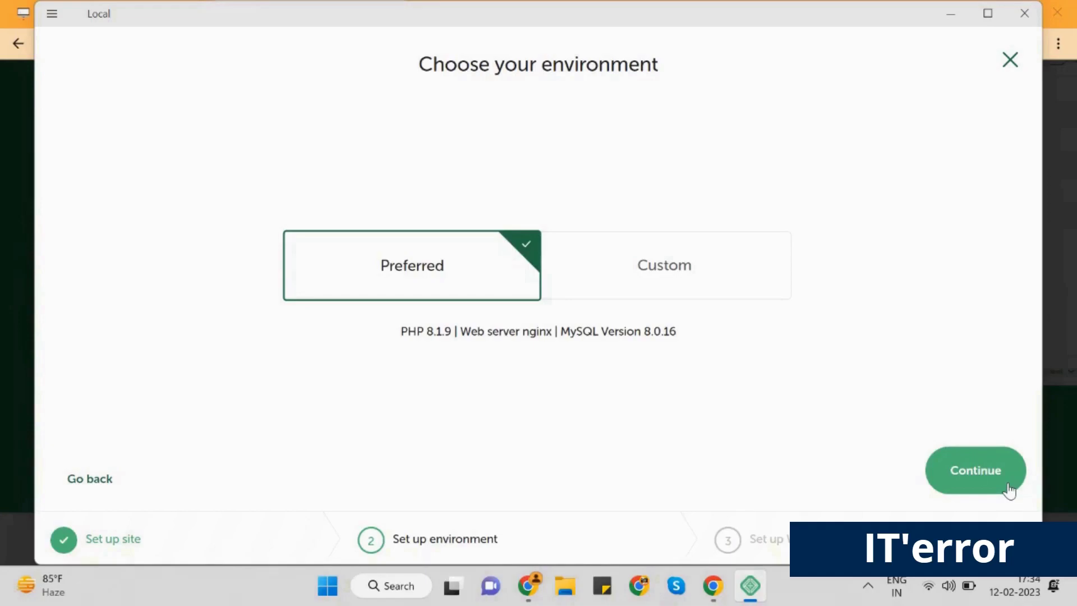
click(1010, 489)
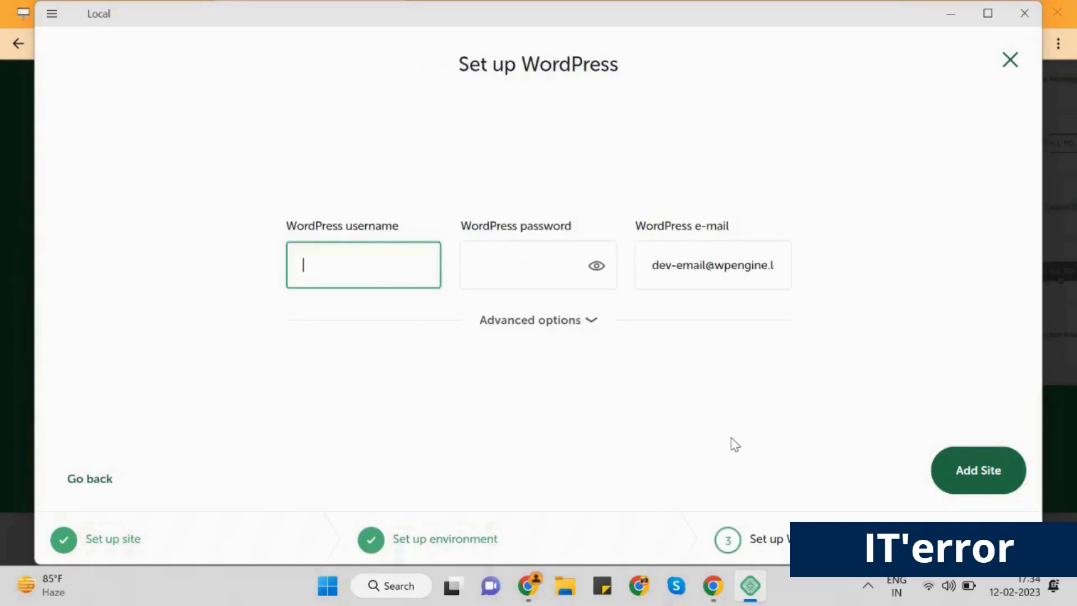
Enter the admin username, password and e-mail, add the site, and open WP Admin
text(ITe)
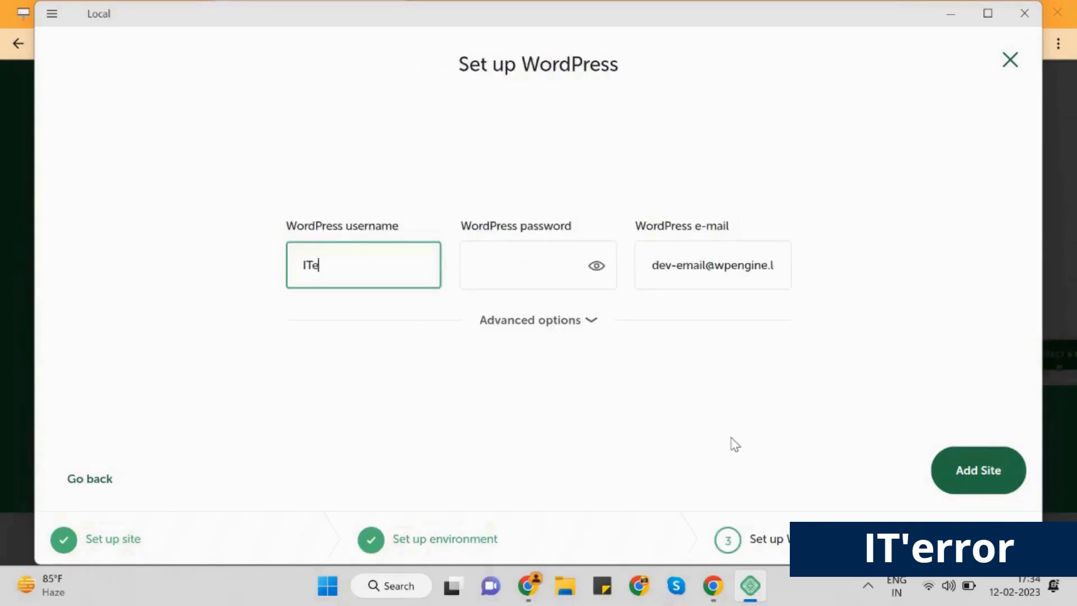
text(rror)
click(532, 269)
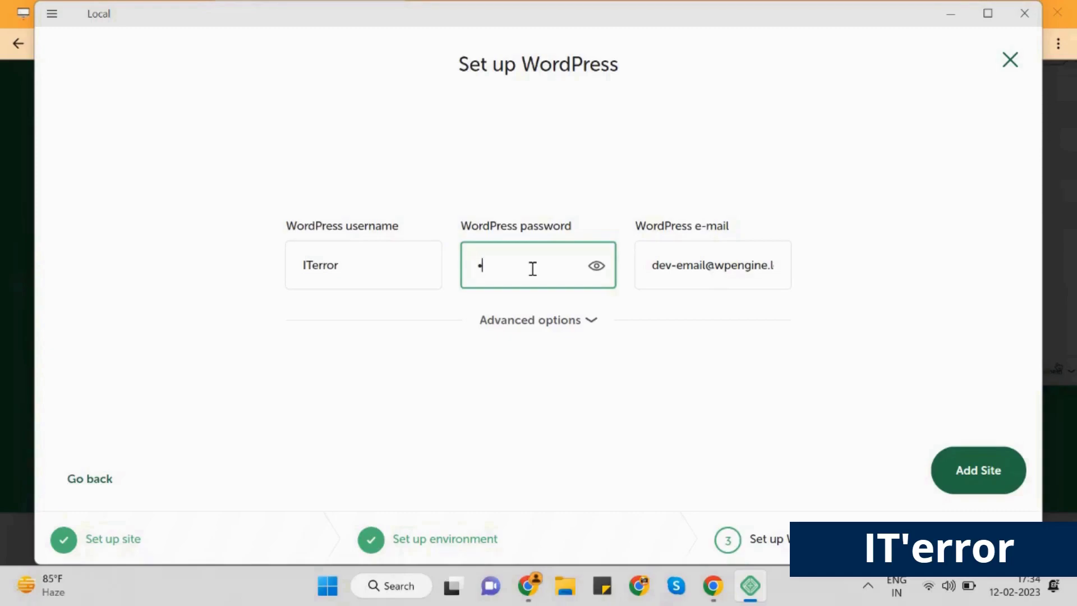
text(•••••••••••)
key(Tab)
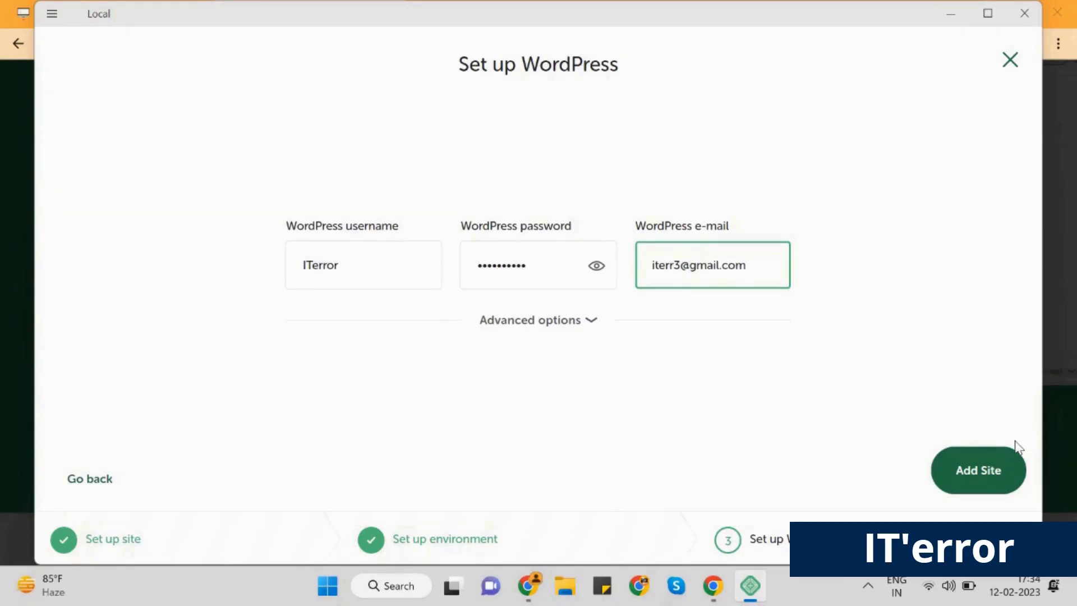
click(1012, 489)
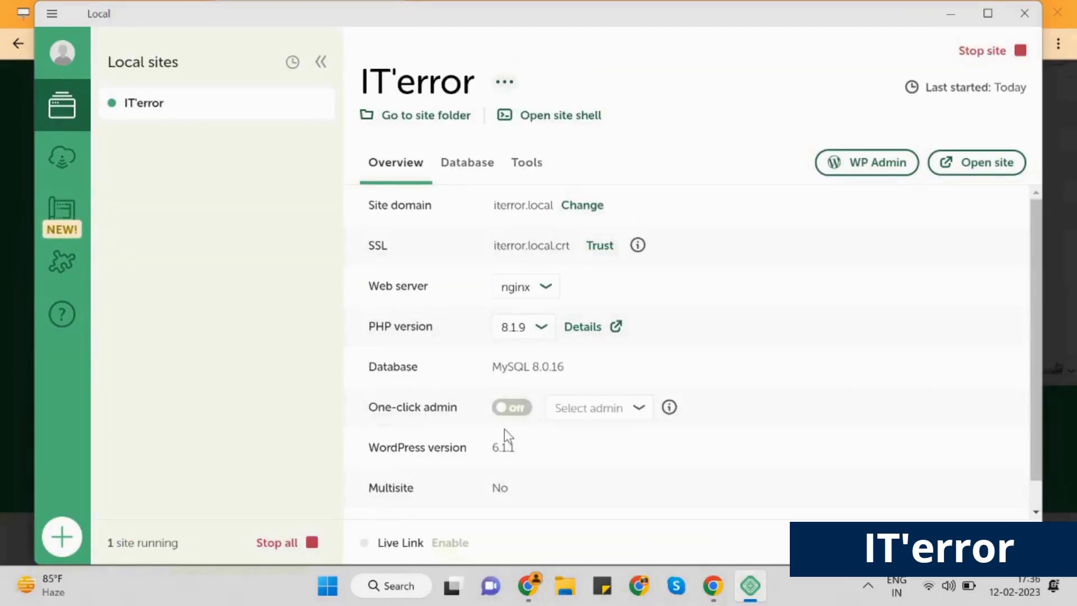
click(907, 174)
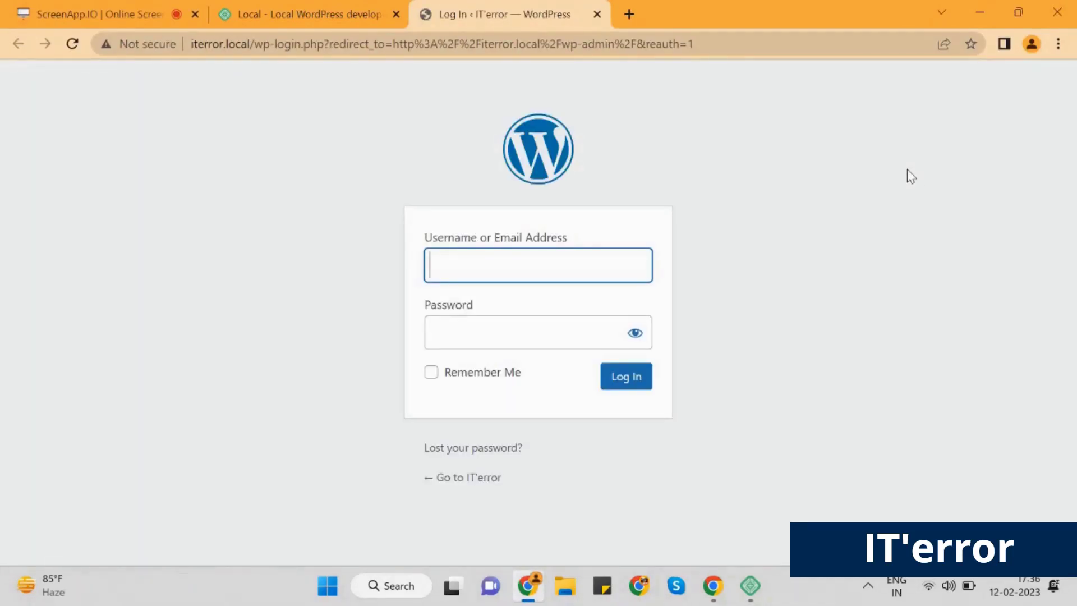
Log in to iterror.local with the admin username and password
text(ITerror)
click(544, 330)
text(********)
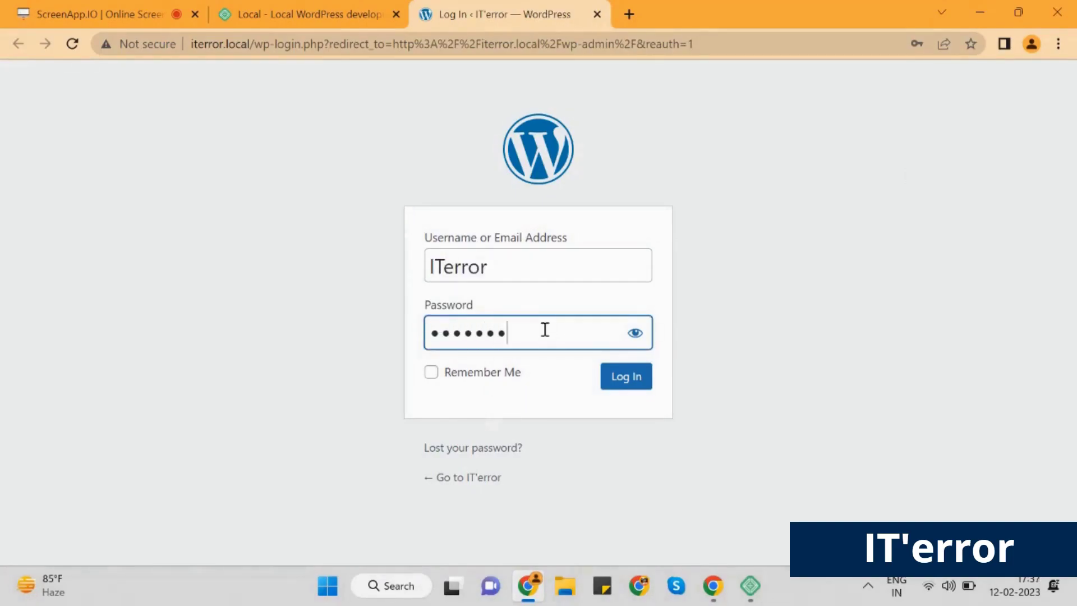
text(**)
click(627, 379)
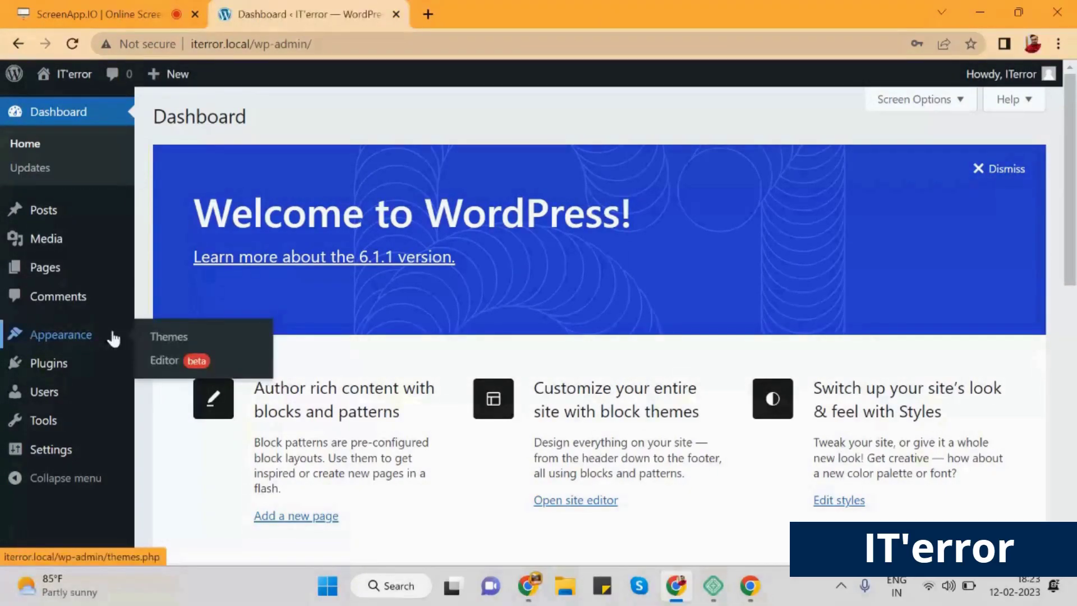
Find Astra via a theme search for 'ASTRA', install and activate it, then start Starter Templates
click(220, 339)
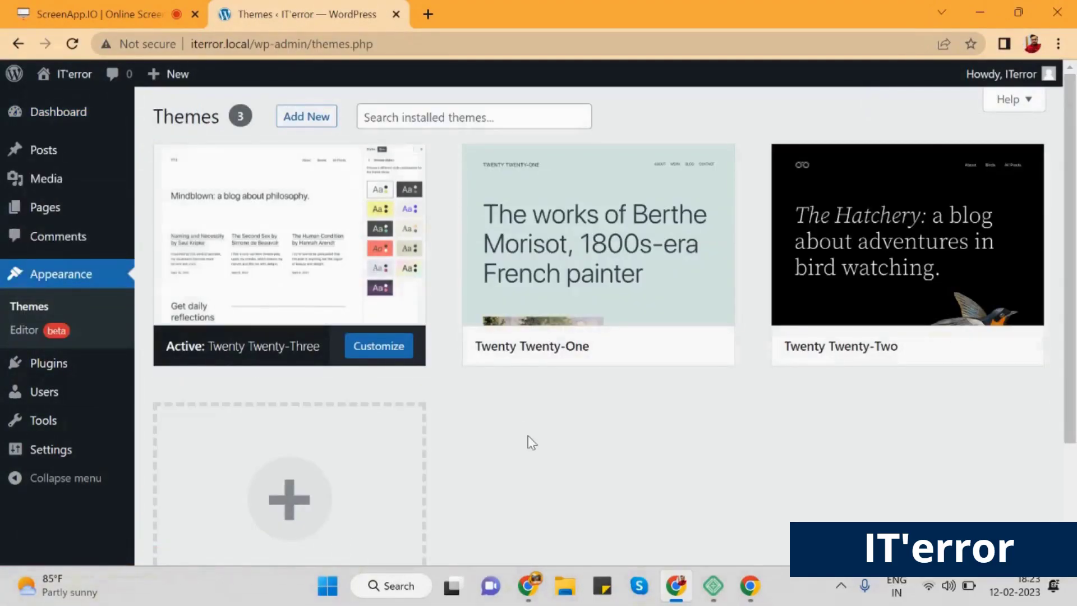
click(333, 119)
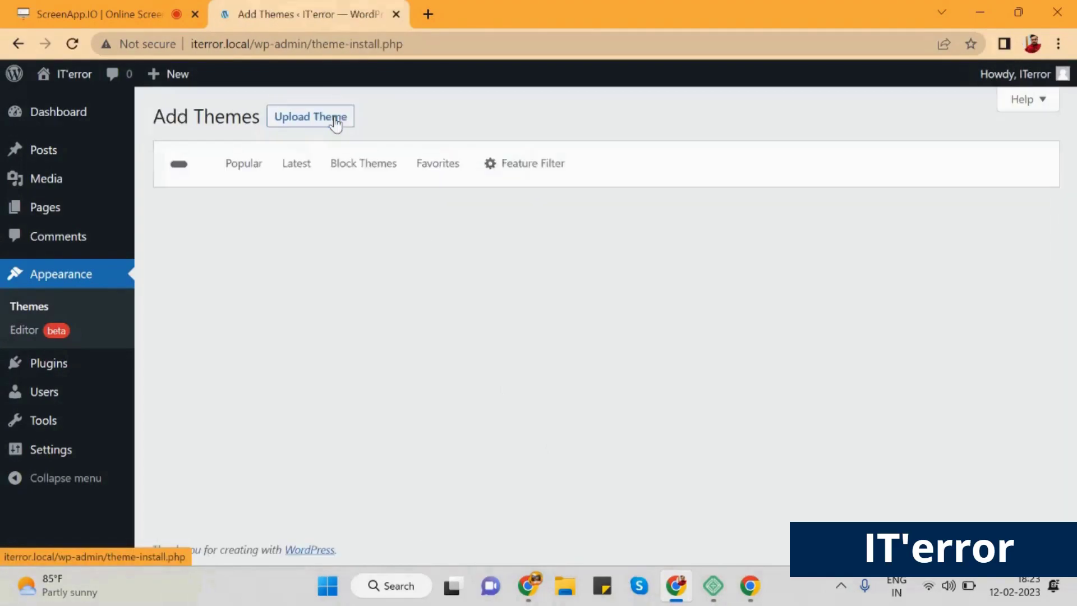
click(892, 166)
text(ASTRA)
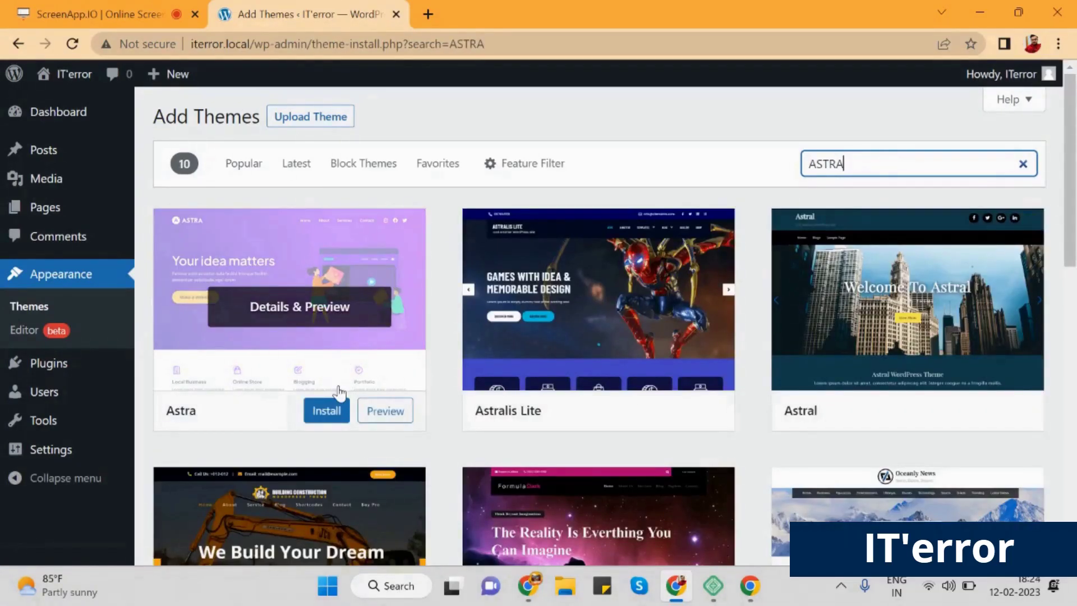
click(344, 428)
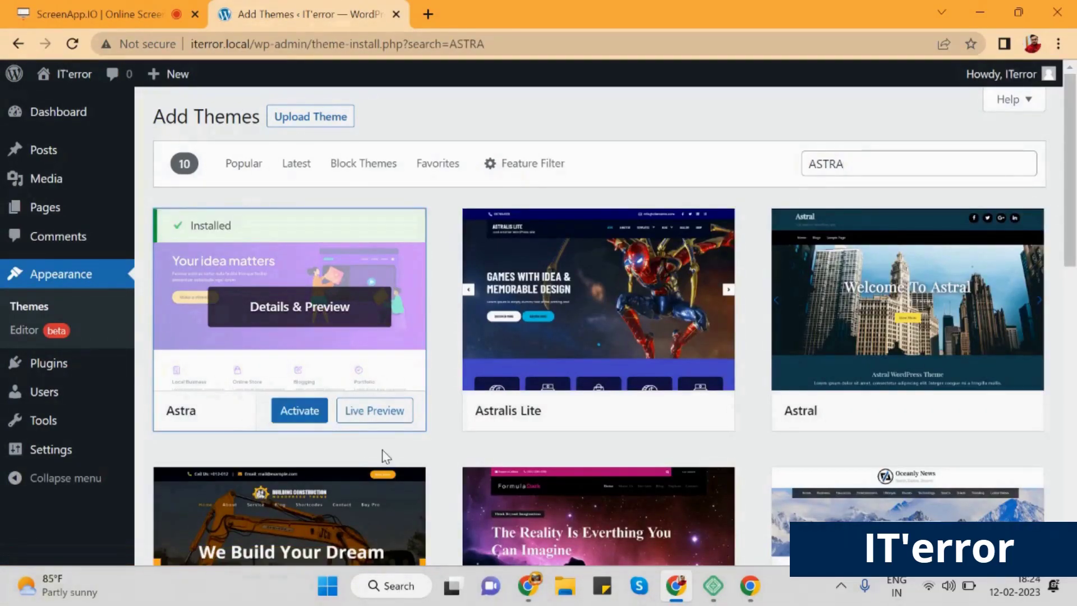
click(322, 426)
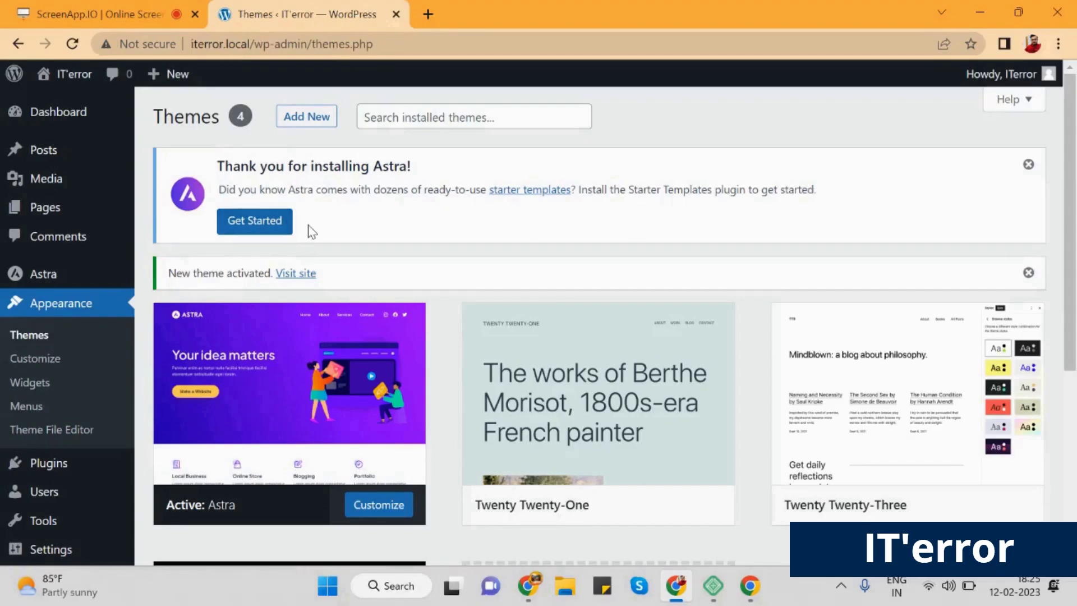
click(286, 234)
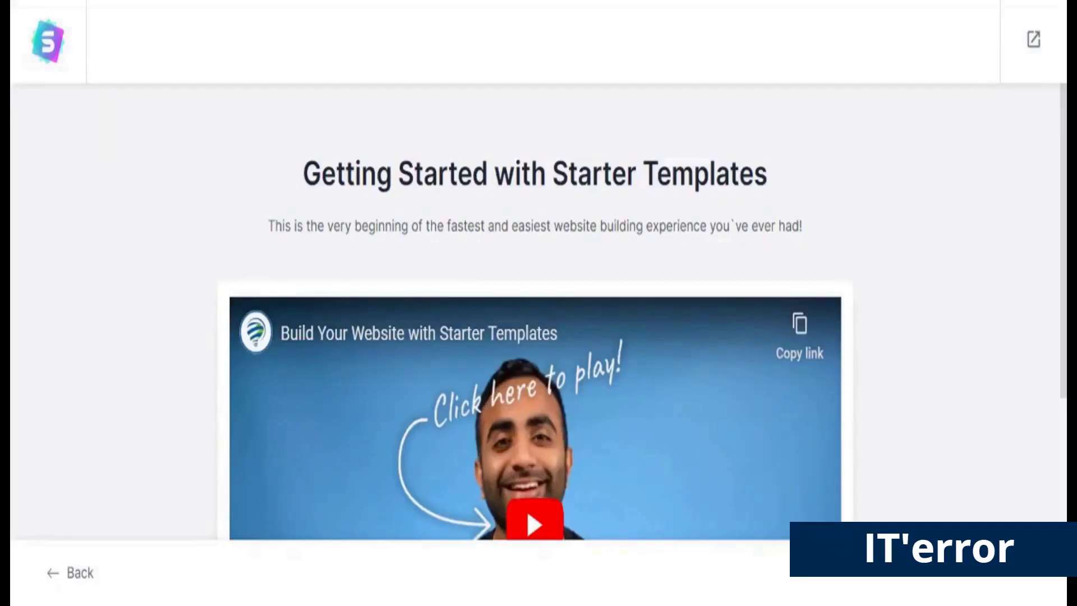
Choose Build Your Website Now and pick Block Editor as the page builder
scroll(471, 247, down, 2)
scroll(465, 254, down, 2)
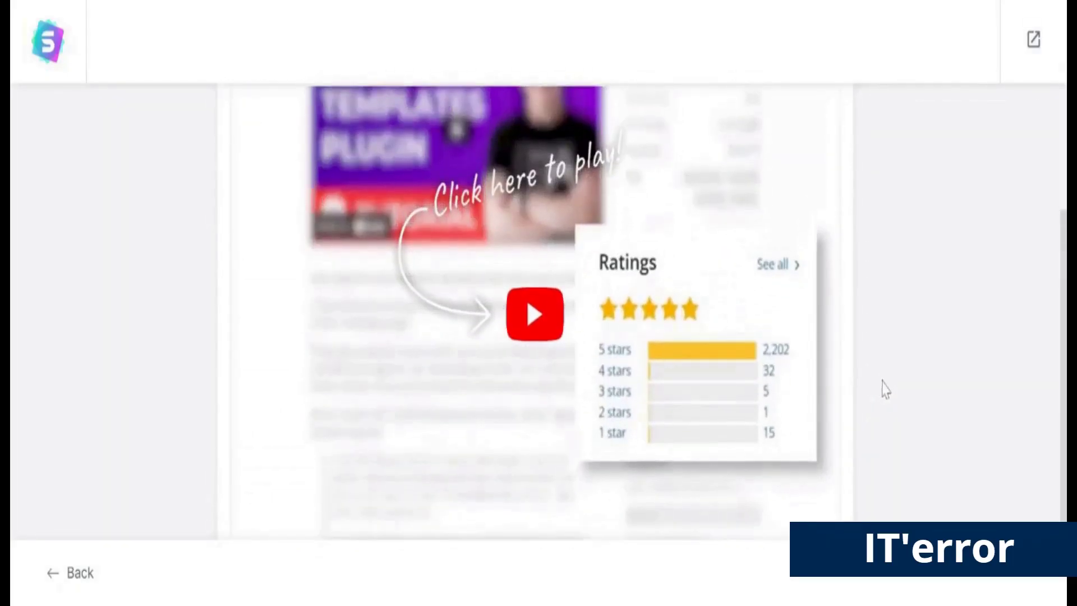
scroll(882, 389, down, 3)
scroll(882, 389, up, 4)
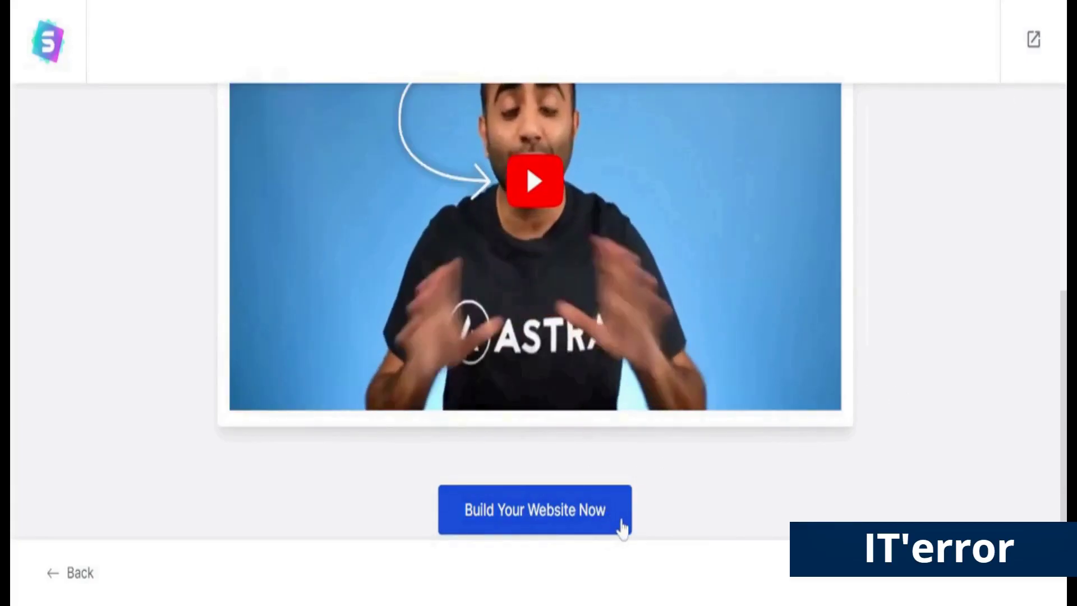
click(619, 523)
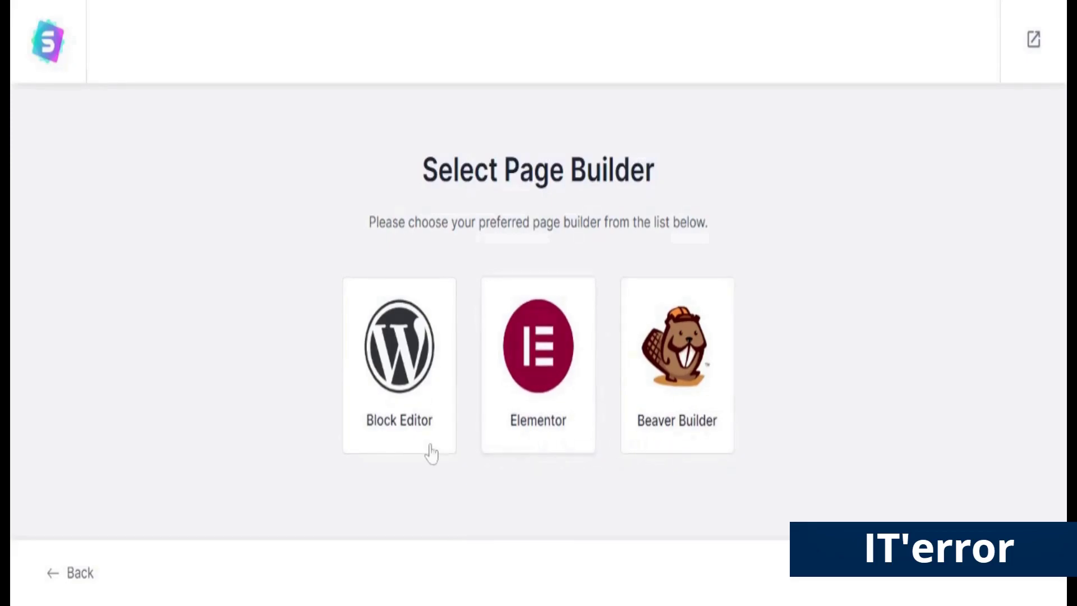
click(405, 452)
Scroll down the template gallery and select the Tech Startup template
scroll(814, 345, down, 10)
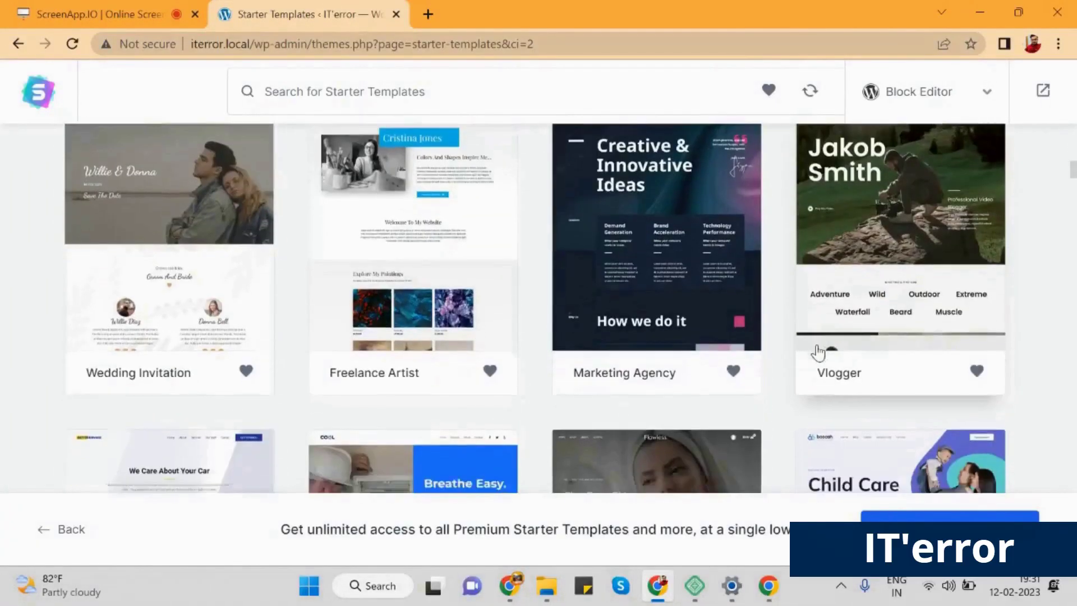
scroll(818, 352, down, 12)
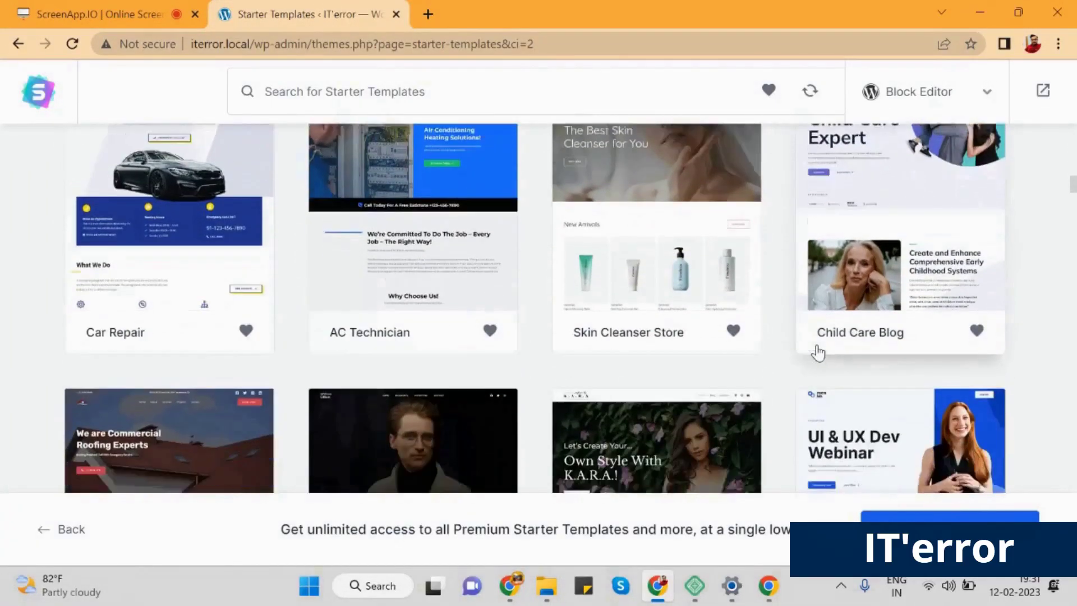
scroll(818, 352, down, 9)
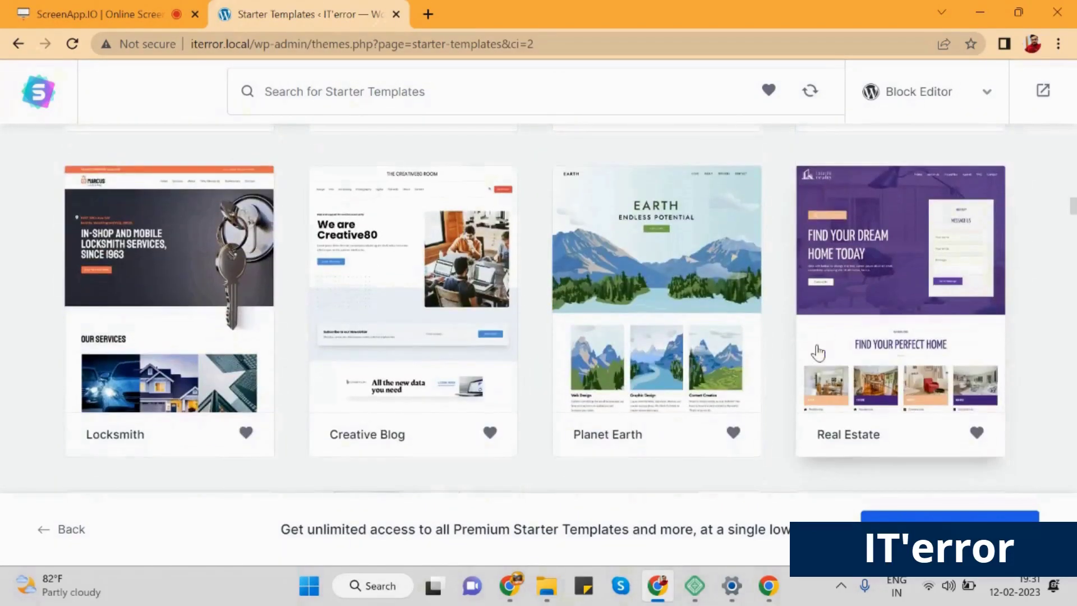
scroll(818, 353, down, 15)
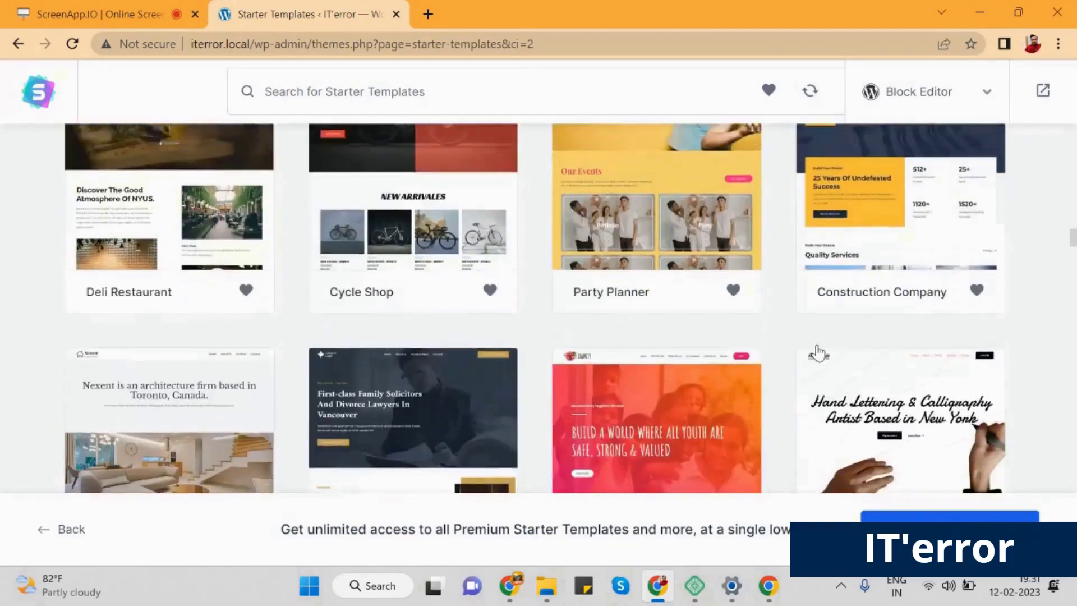
scroll(818, 352, down, 15)
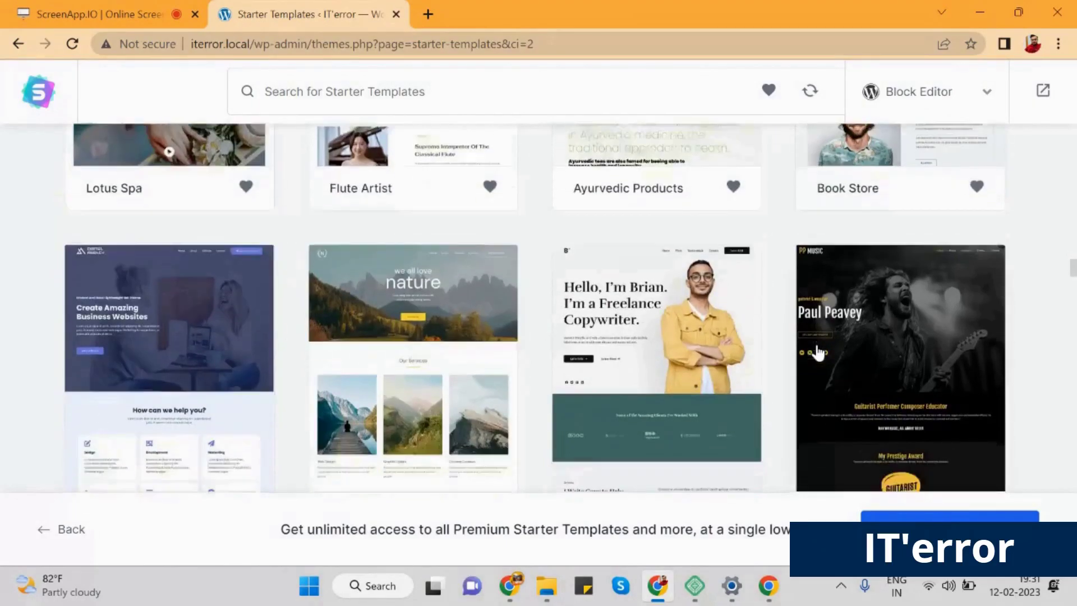
scroll(817, 352, down, 10)
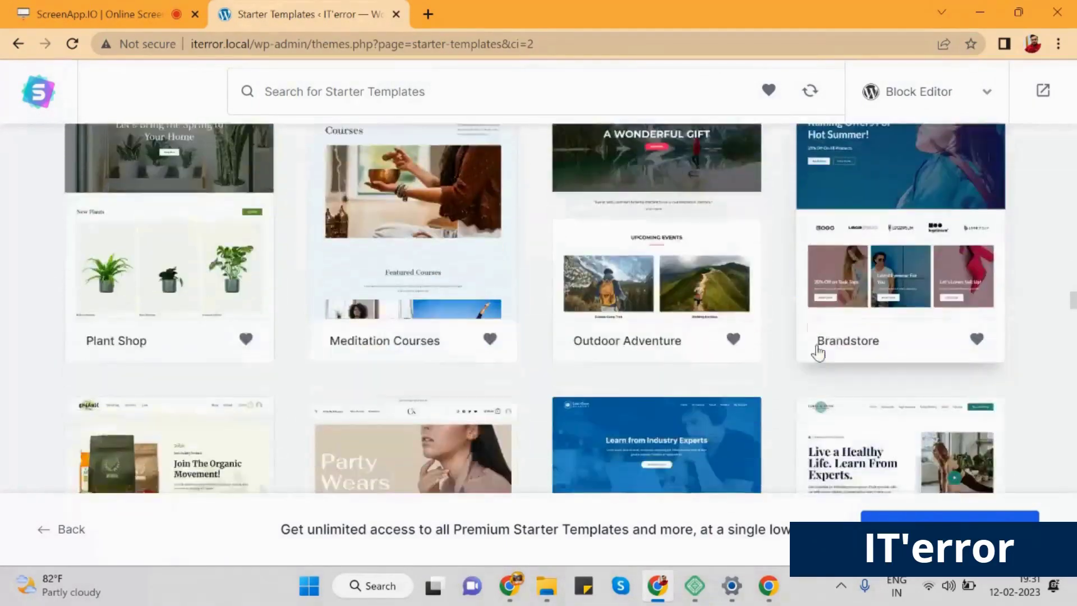
scroll(818, 352, down, 15)
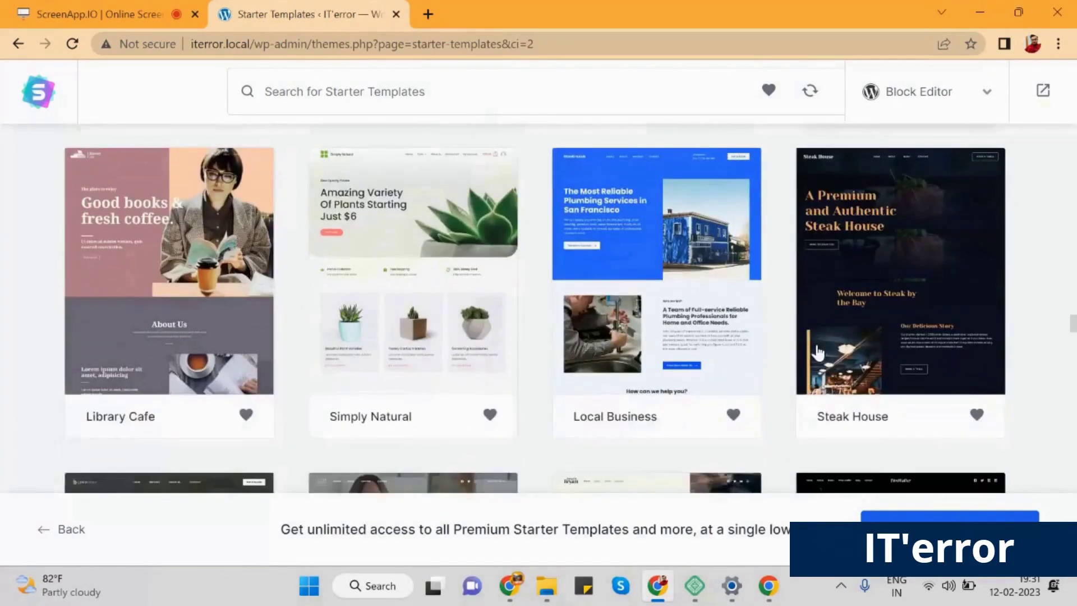
scroll(818, 352, down, 3)
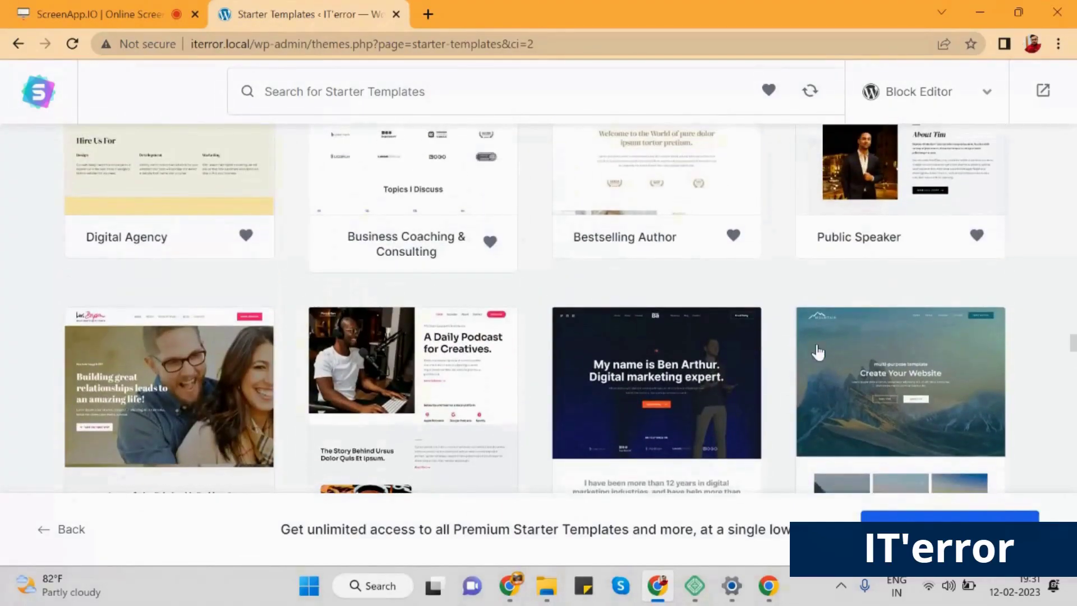
scroll(817, 352, down, 4)
scroll(818, 353, down, 11)
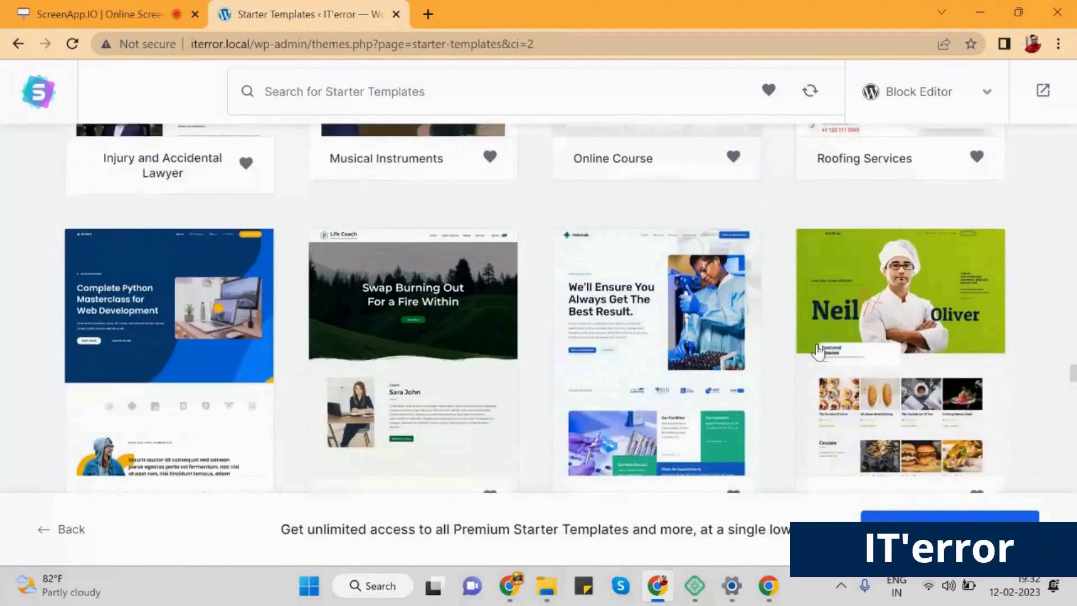
scroll(818, 353, down, 8)
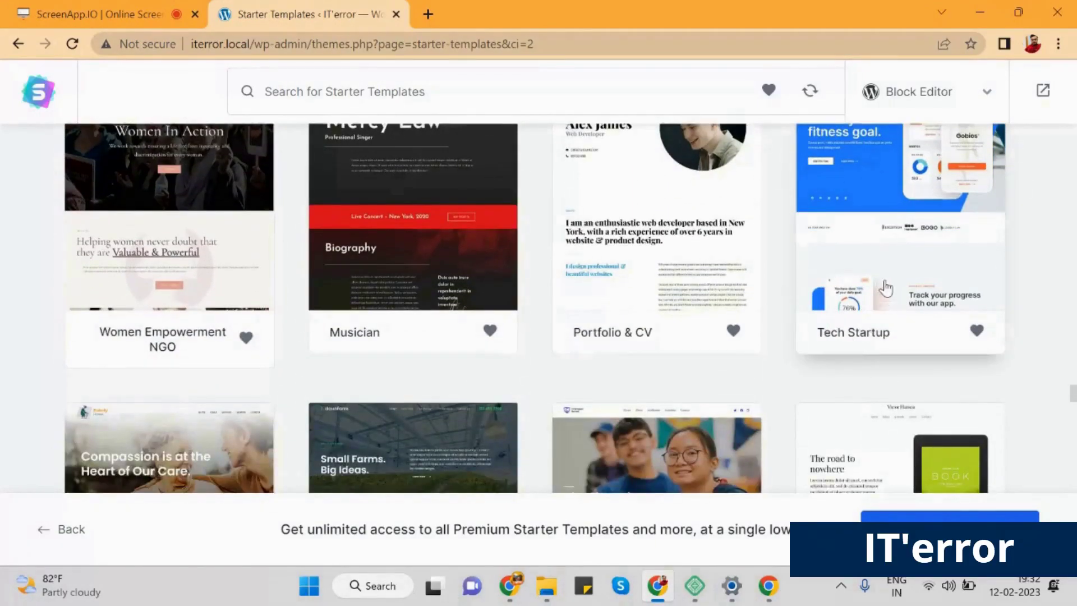
click(886, 263)
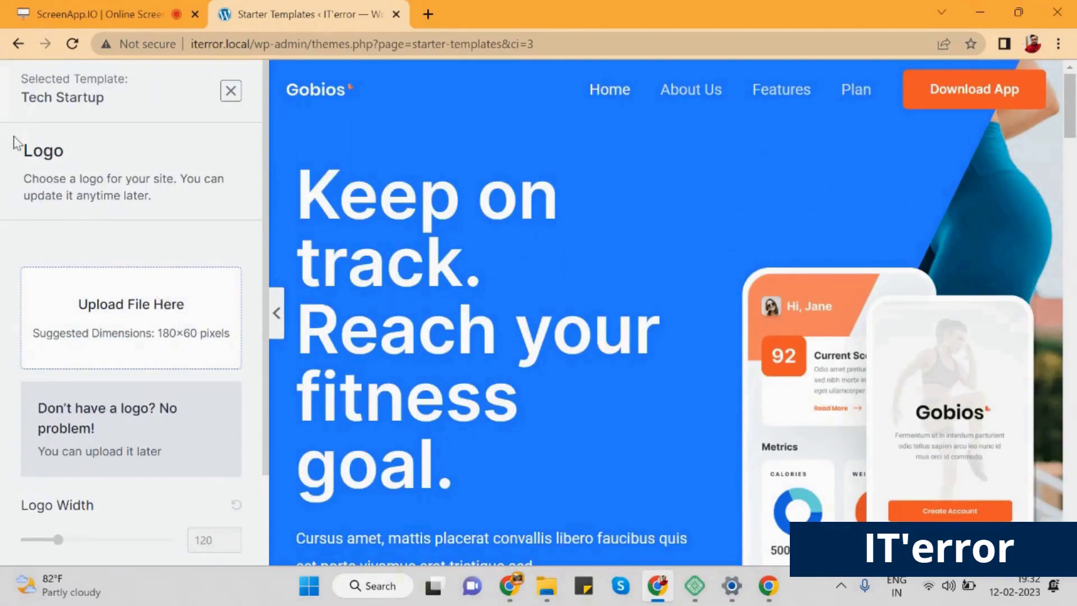
Skip the logo step and preview the red, pink, yellow and green palettes
scroll(198, 319, down, 2)
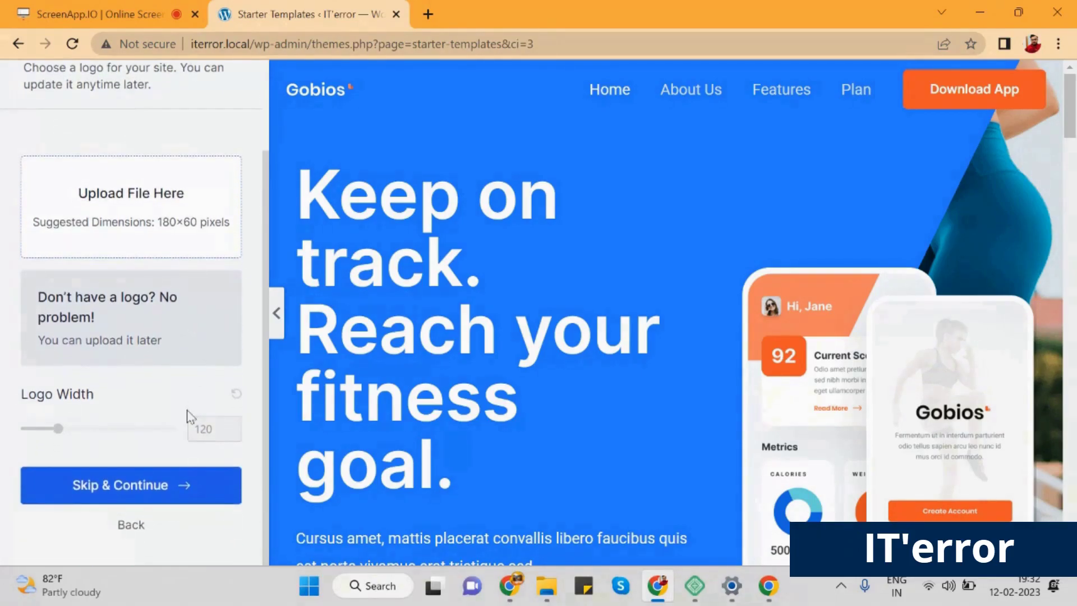
click(221, 485)
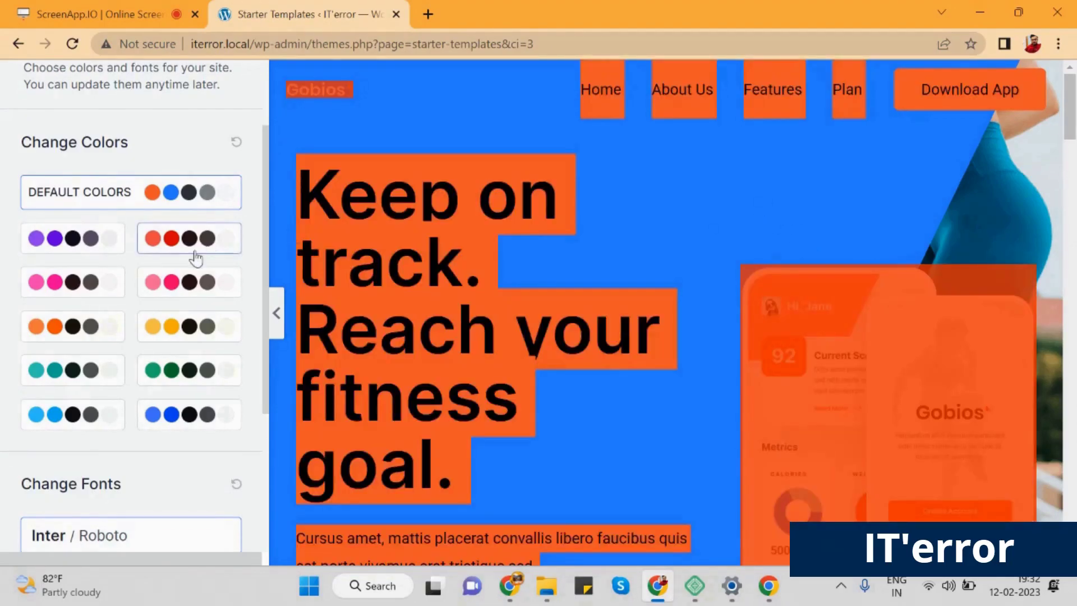
click(192, 246)
click(199, 280)
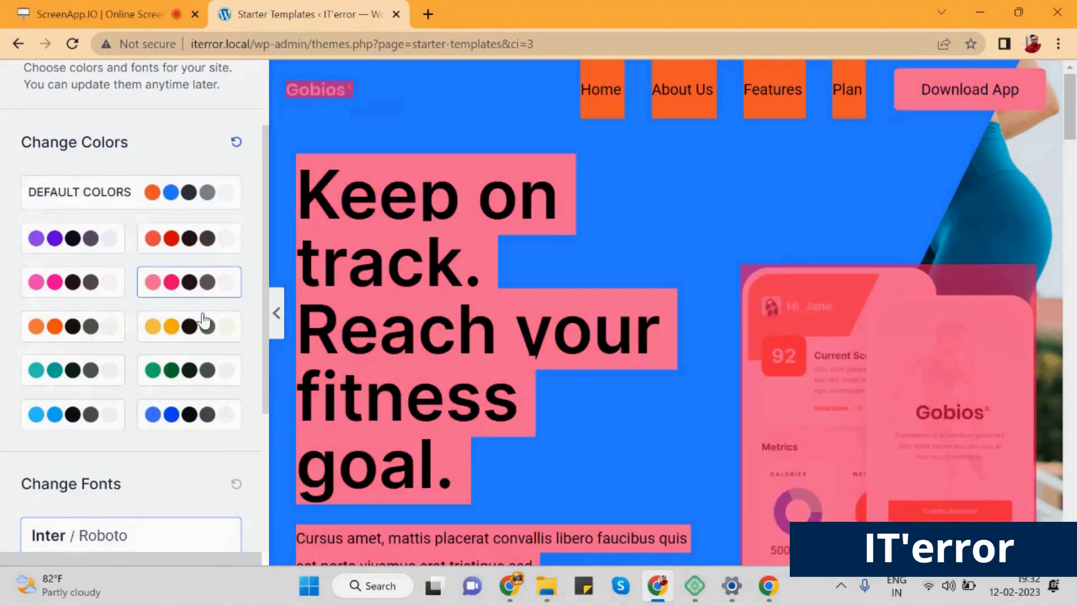
click(205, 330)
click(209, 374)
Preview blue, light blue, teal, orange and pink palettes, settling on purple
click(207, 413)
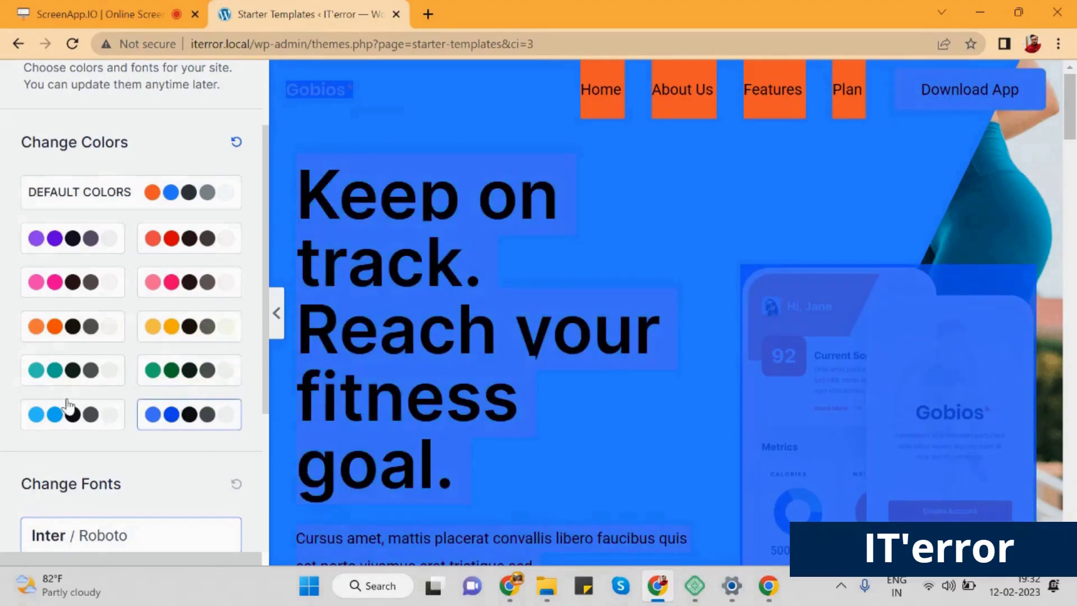
click(98, 414)
click(98, 365)
click(100, 337)
click(101, 283)
click(94, 238)
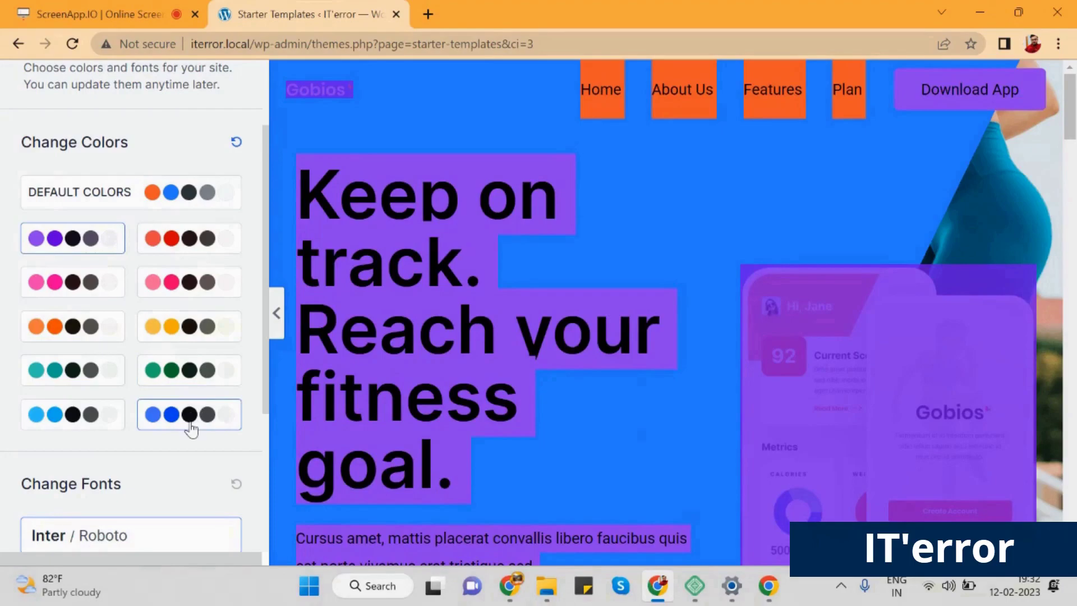
Try the Poppins/Lato, Roboto Condensed/Roboto, Merriweather/Inter and Vollkorn/Open Sans font pairs, then pick the final one
scroll(187, 387, down, 4)
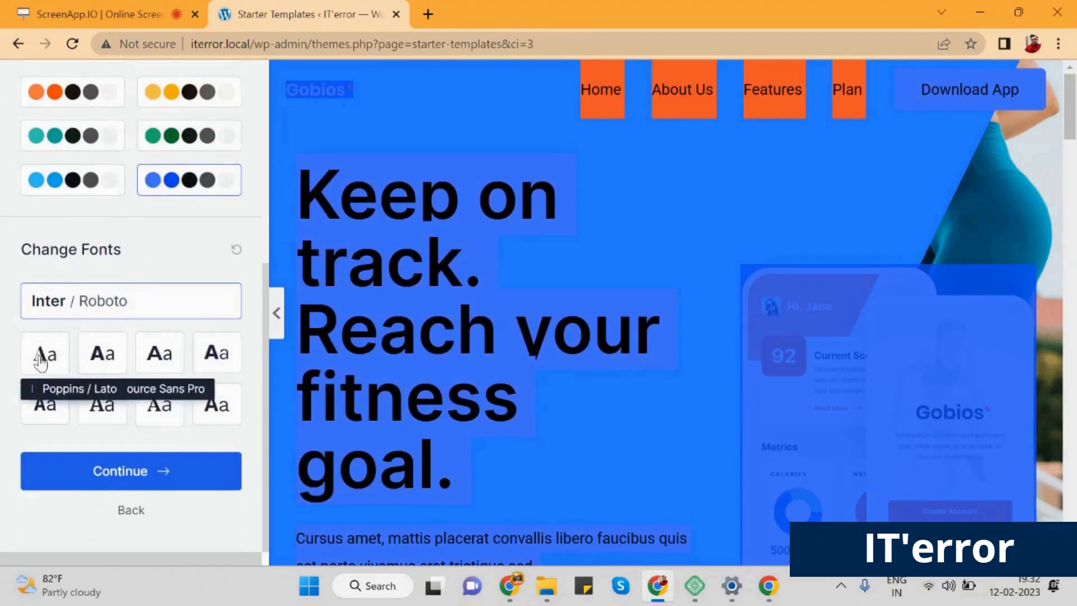
click(101, 354)
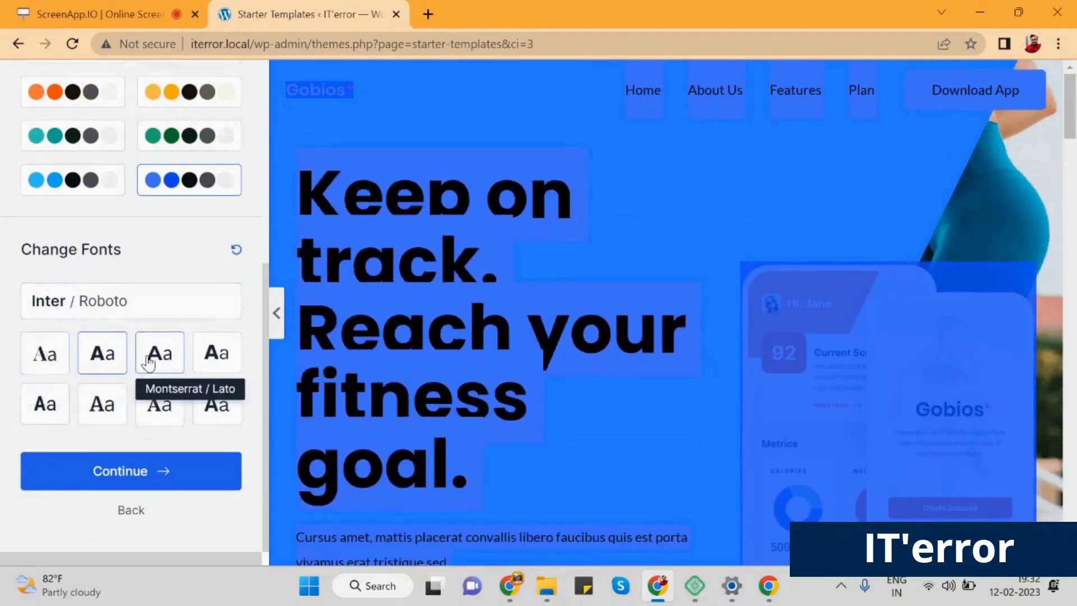
click(216, 354)
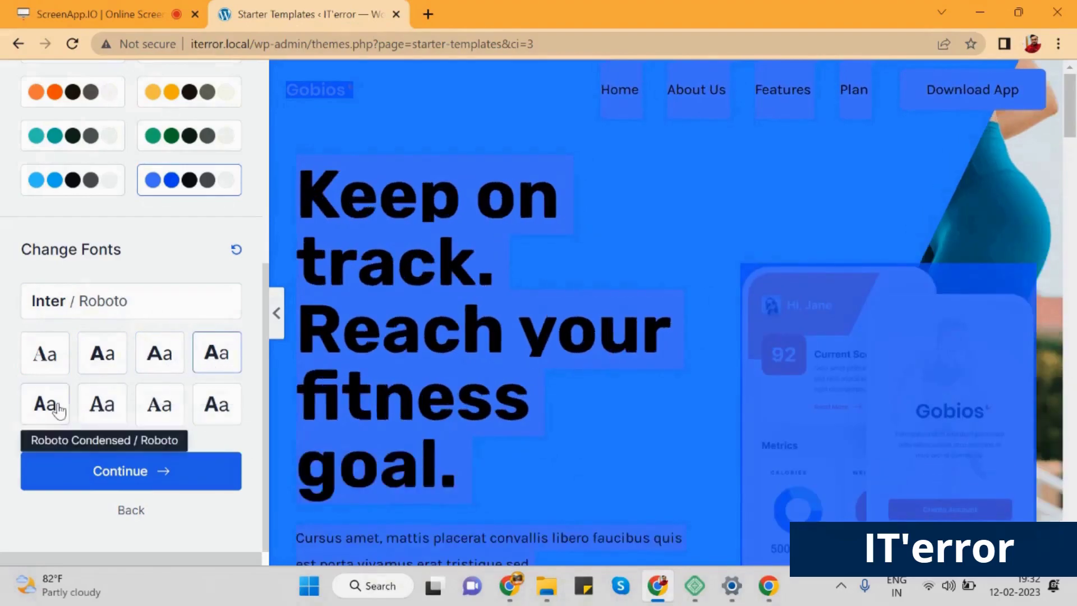
click(46, 404)
click(107, 403)
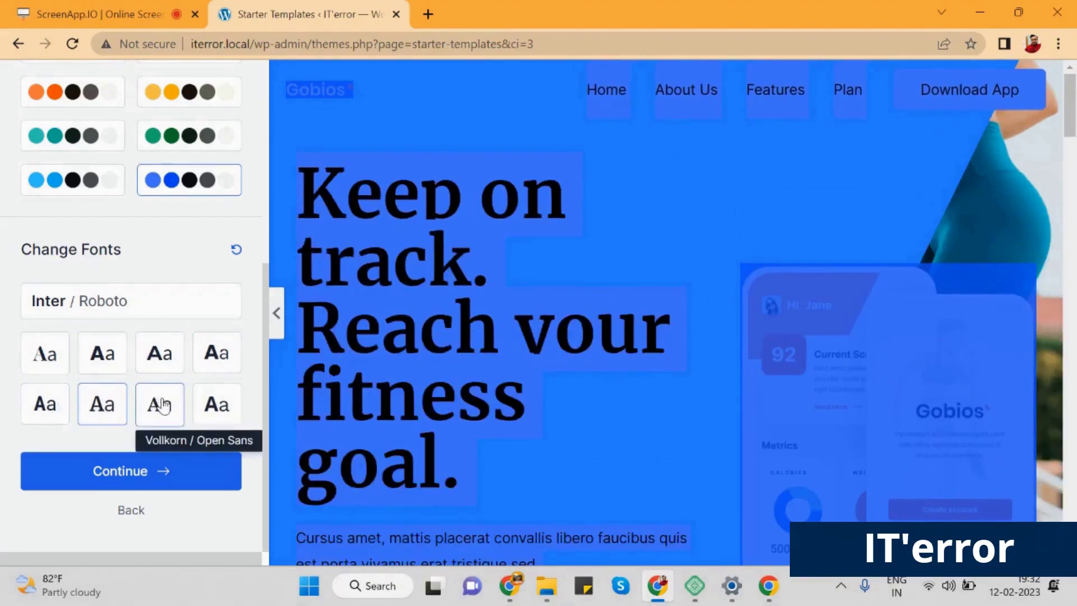
click(161, 404)
click(213, 404)
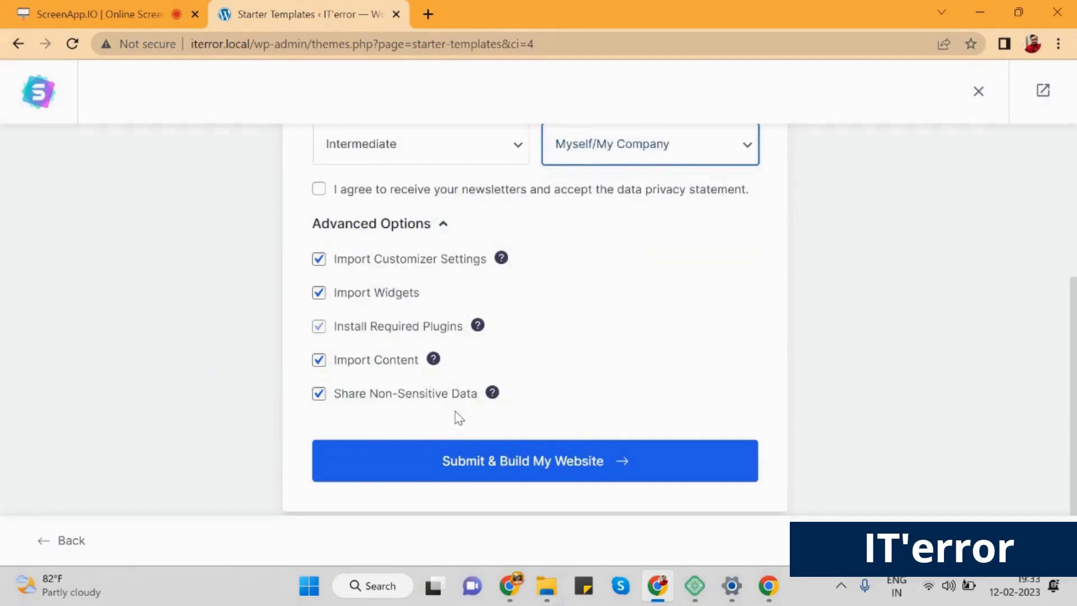
Submit the details form set to Intermediate and Myself/My Company to build the site
click(682, 467)
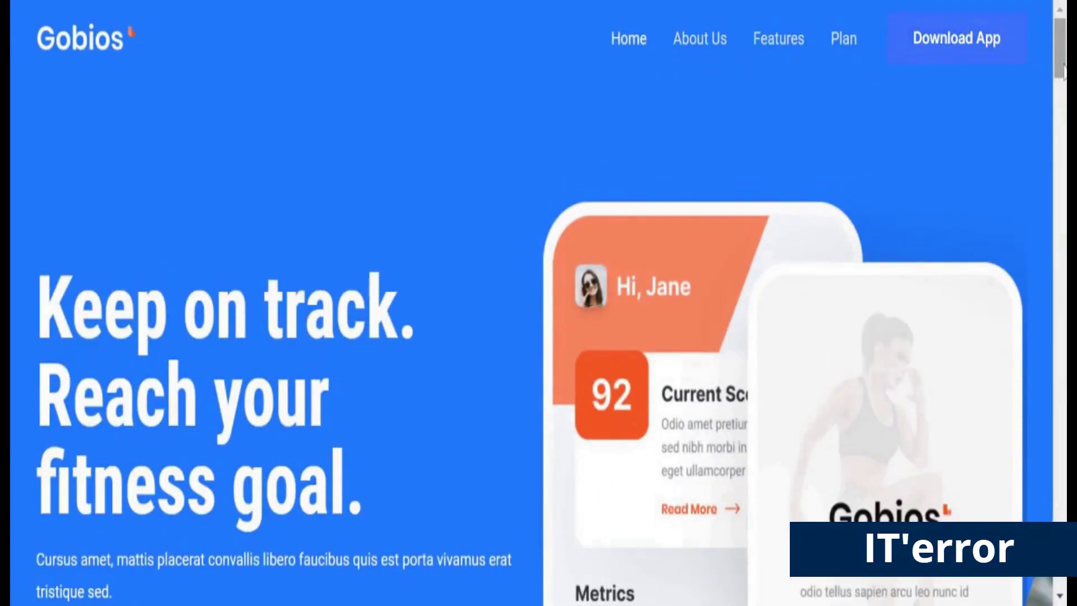
Scroll down the live Gobios home page to its fitness community section
drag(1060, 70, 1064, 494)
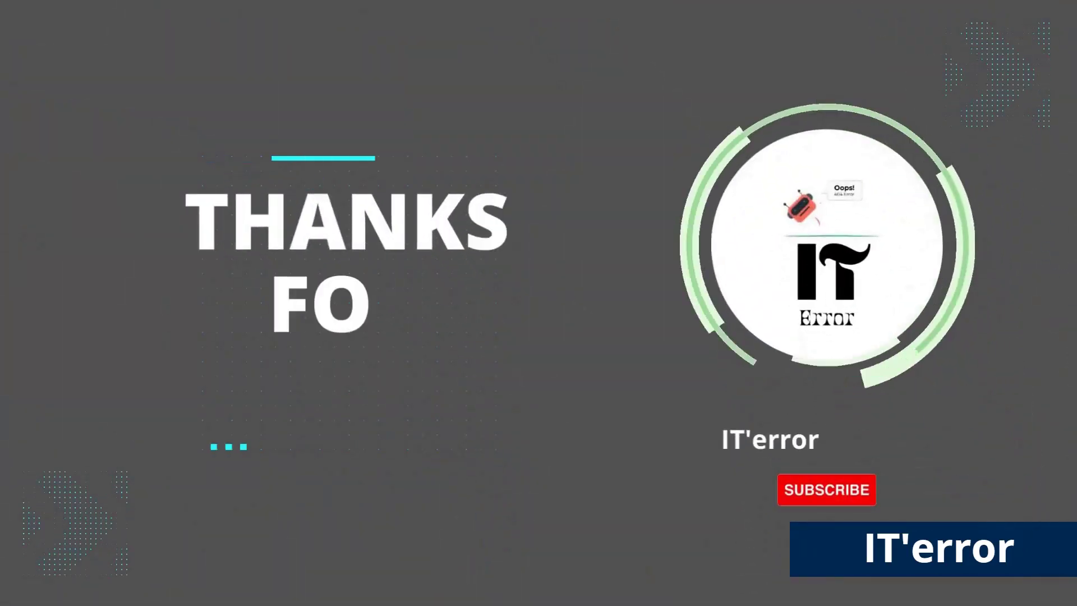